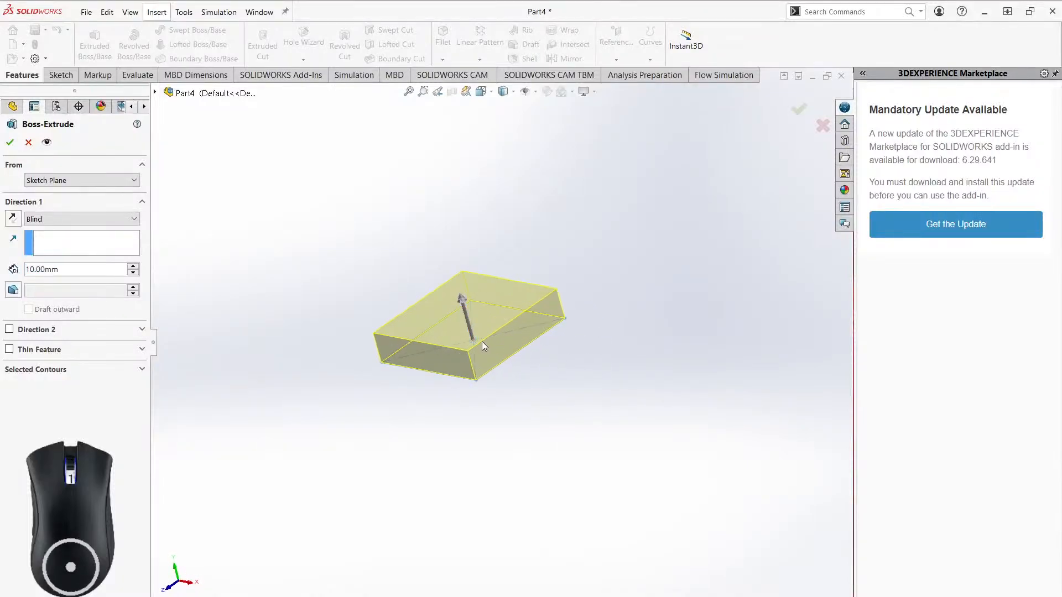
- Extrude the base profile as a blind boss 40 mm deep
scroll(482, 341, "down", 3)
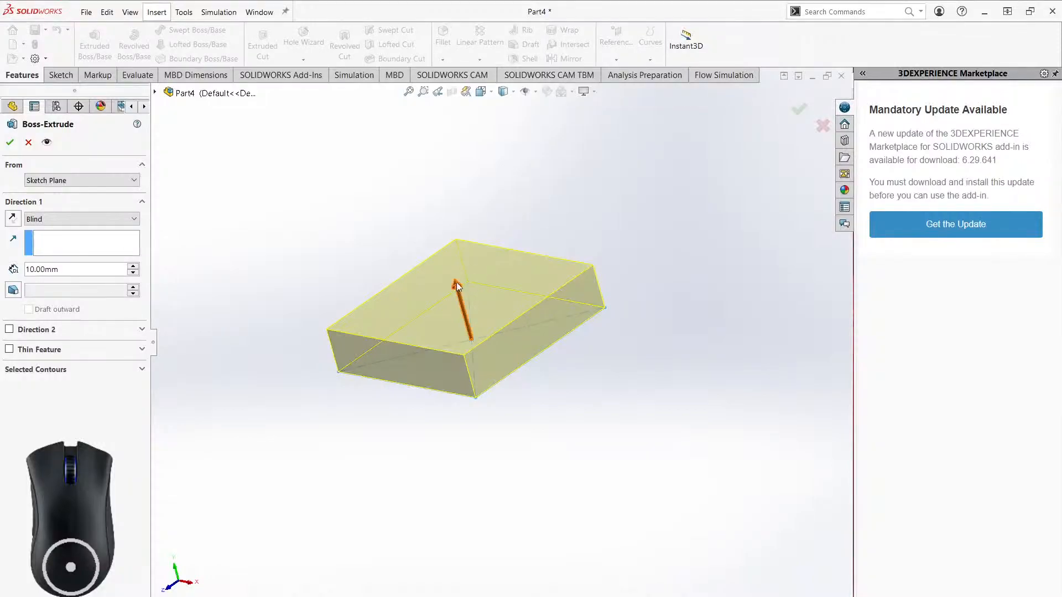
left_click_drag(457, 291, 433, 227)
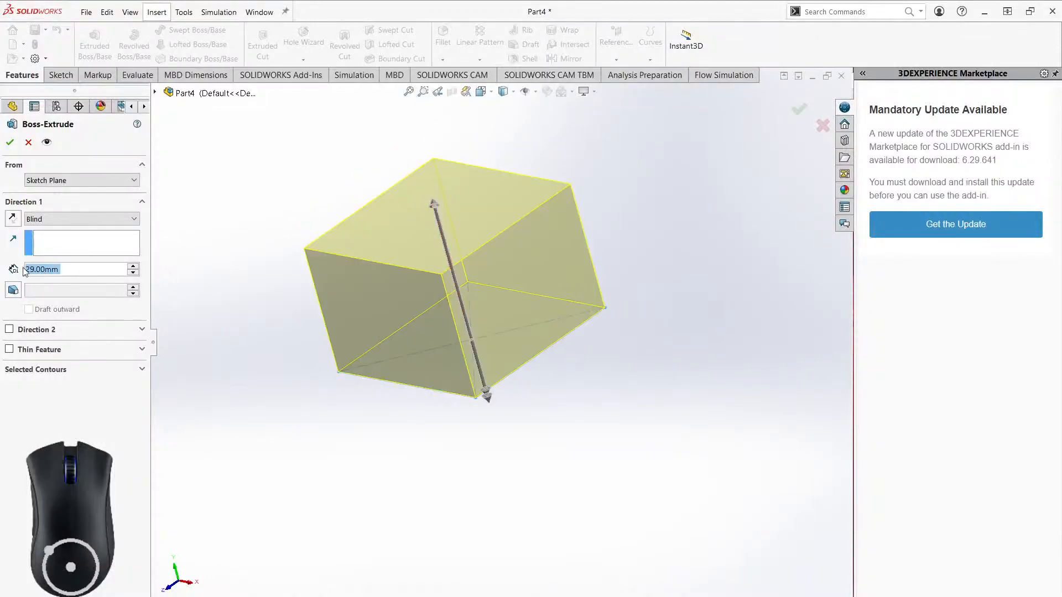
mouse_move(436, 205)
left_mouse_down()
mouse_move(408, 151)
mouse_move(431, 183)
left_mouse_up()
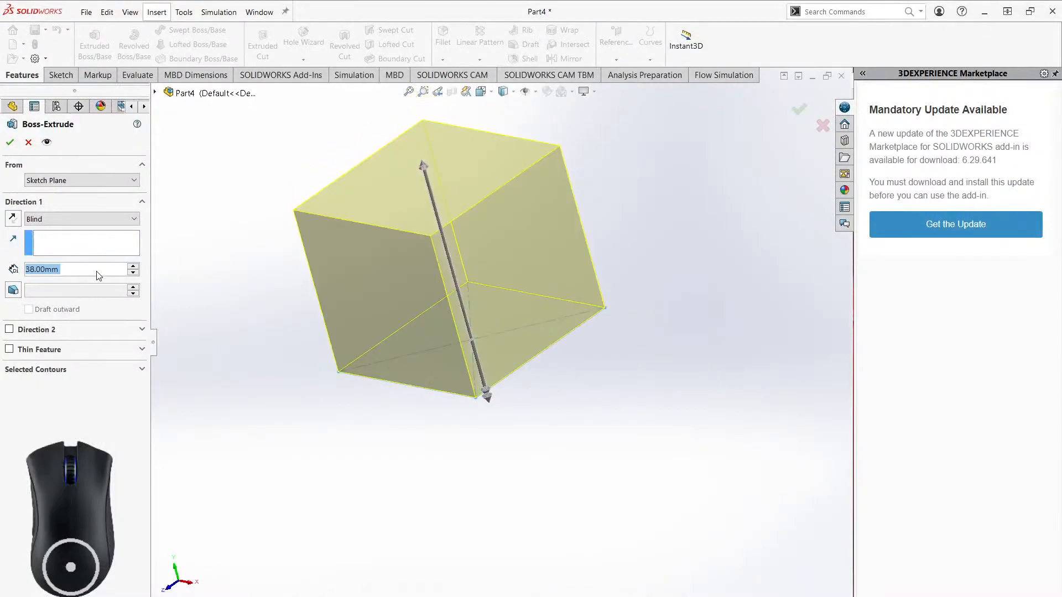
double_click(69, 269)
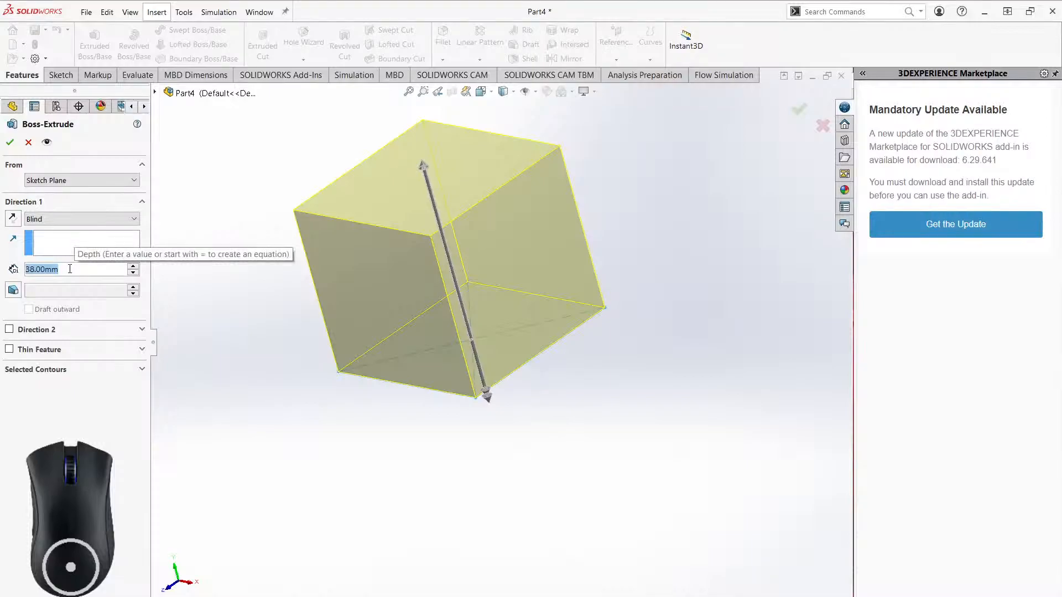
type("40")
key("Return")
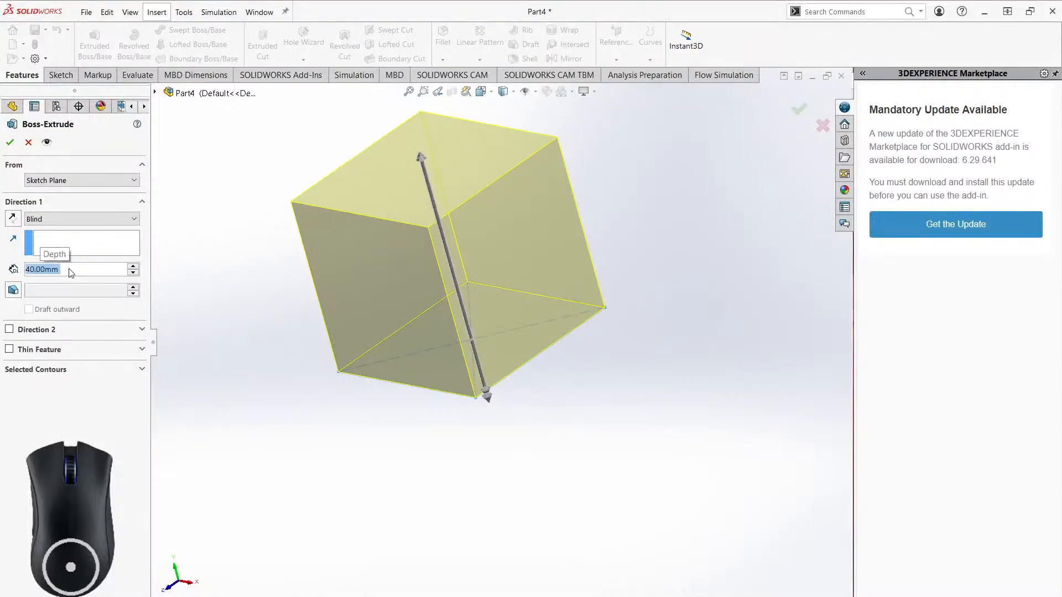
left_click(10, 142)
- Start a sketch on the vertical side face of the block and look at it straight on
mouse_move(466, 341)
middle_mouse_down()
mouse_move(514, 396)
mouse_move(630, 422)
mouse_move(529, 389)
mouse_move(460, 460)
mouse_move(460, 526)
mouse_move(488, 576)
mouse_move(393, 440)
mouse_move(479, 522)
mouse_move(488, 547)
middle_mouse_up()
middle_click_drag(518, 313, 526, 469)
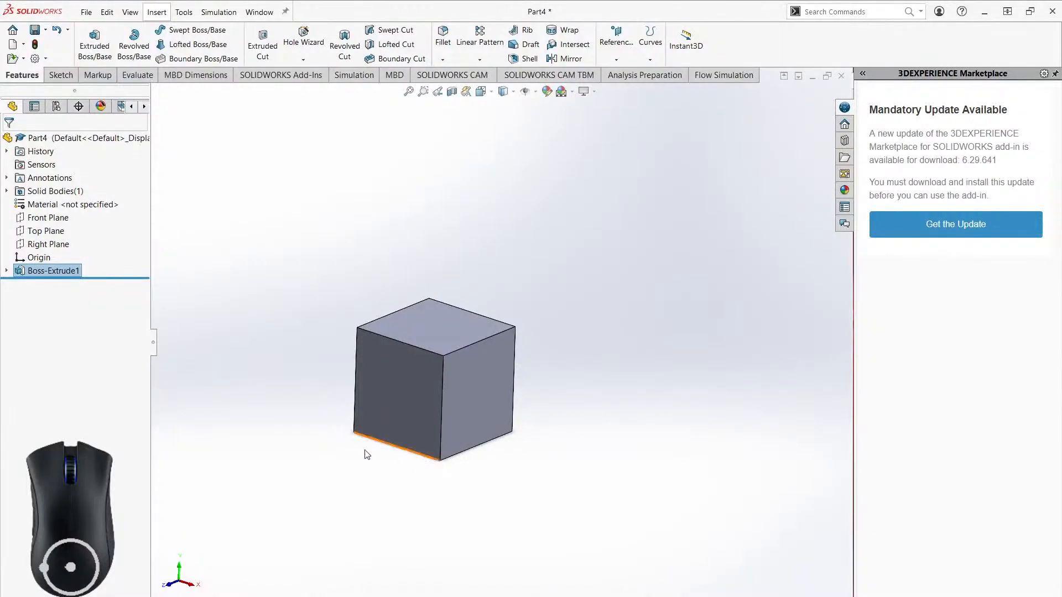
left_click(483, 408)
mouse_move(484, 408)
middle_mouse_down()
mouse_move(672, 490)
mouse_move(540, 490)
mouse_move(557, 481)
middle_mouse_up()
left_click(557, 481)
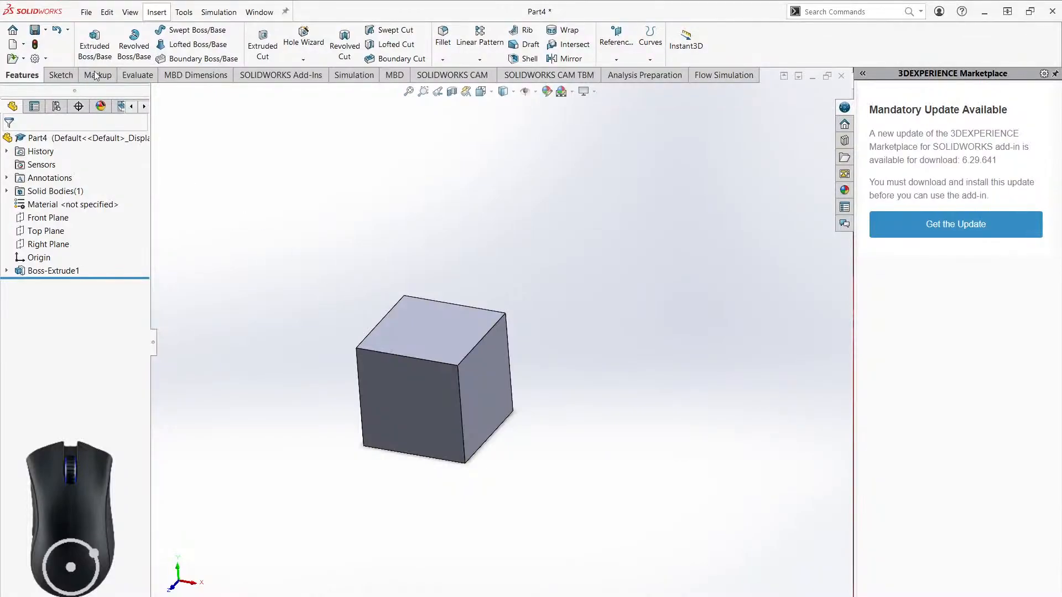
left_click(55, 75)
left_click(88, 36)
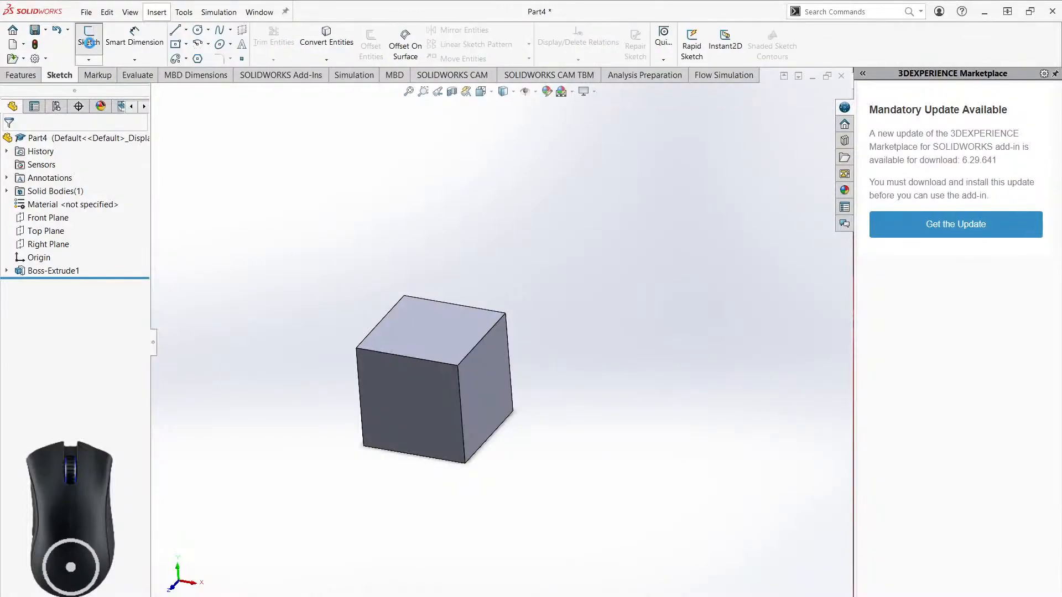
left_click(483, 383)
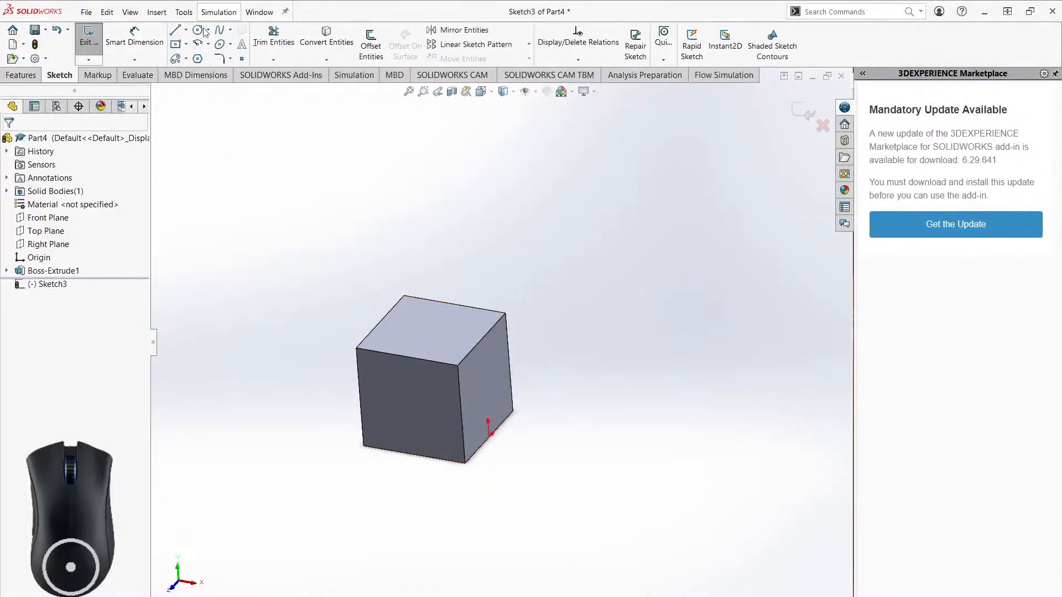
right_click(45, 285)
left_click(67, 267)
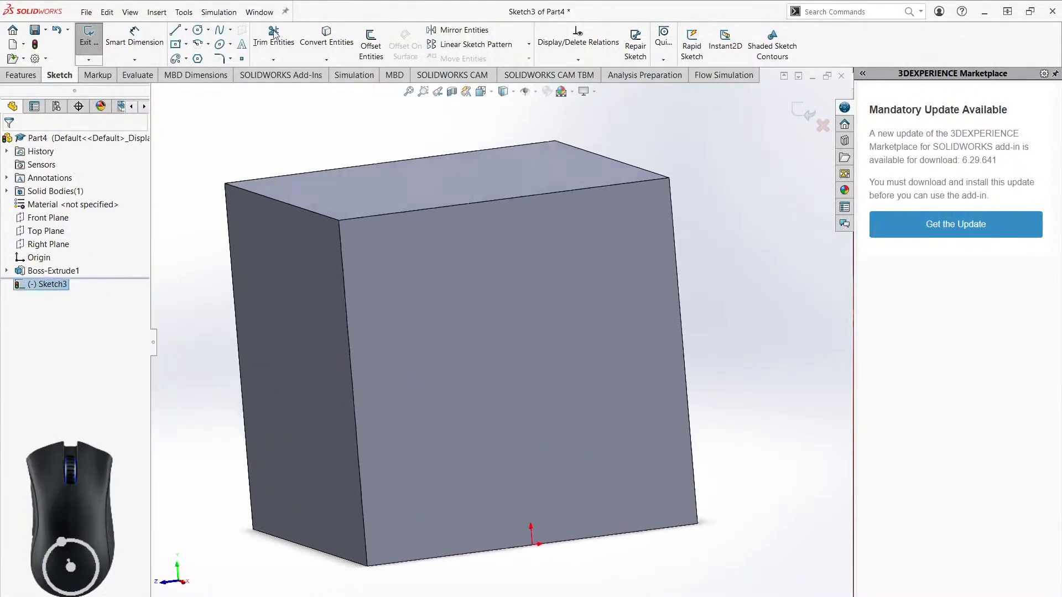
- Sketch a circle about 15.4 mm in diameter near the middle of the side face
left_click(508, 336)
left_click(574, 279)
right_click(607, 248)
left_click(631, 248)
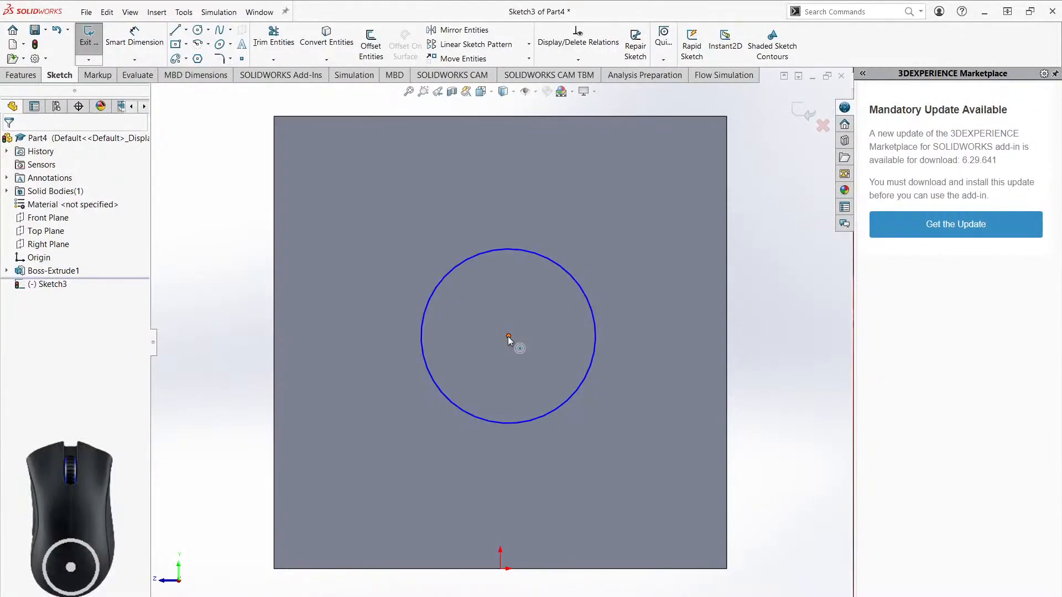
- Dimension the circle's diameter and set it to 15 mm
left_click(134, 39)
left_click(565, 272)
left_click(660, 200)
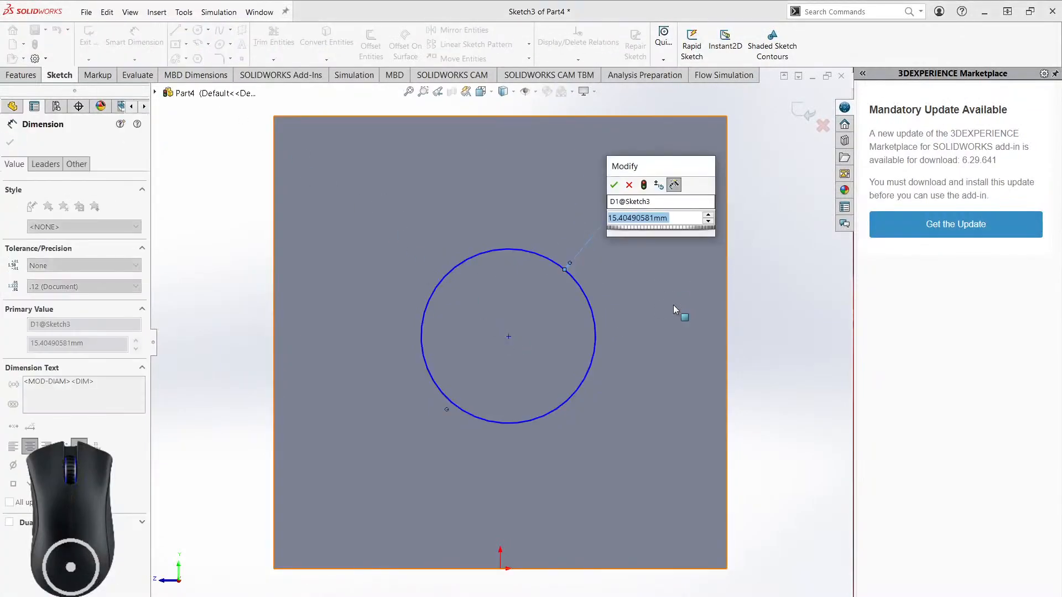
type("15")
key("Return")
right_click(828, 313)
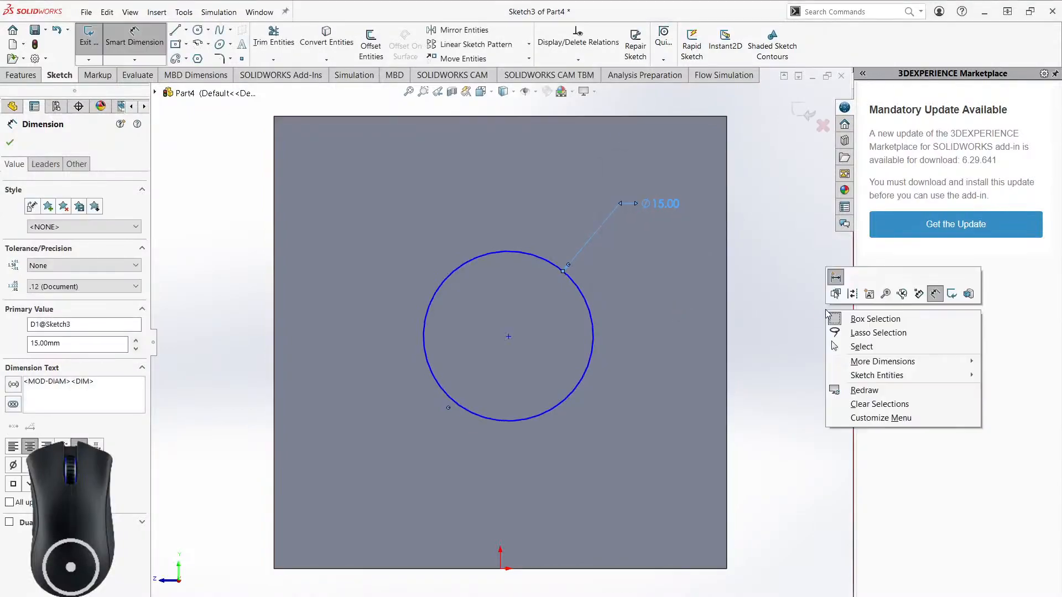
left_click(861, 346)
- Try to locate the circle's centre with a 20 mm dimension from the face's vertical edge, and undo that dimension
mouse_move(508, 336)
left_mouse_down()
mouse_move(419, 231)
mouse_move(537, 323)
mouse_move(523, 333)
left_mouse_up()
left_click(765, 370)
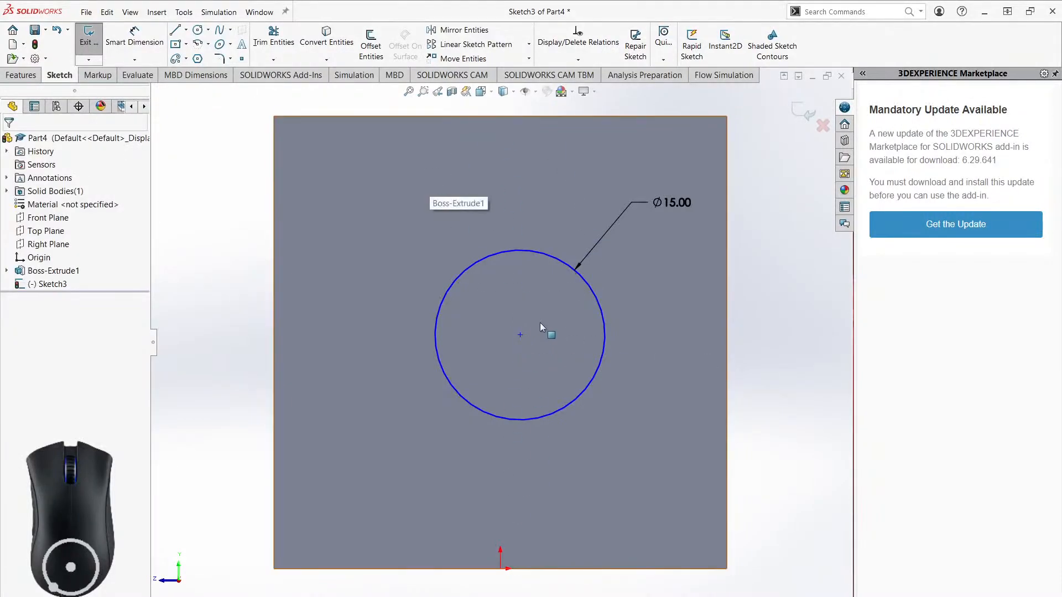
left_click(133, 35)
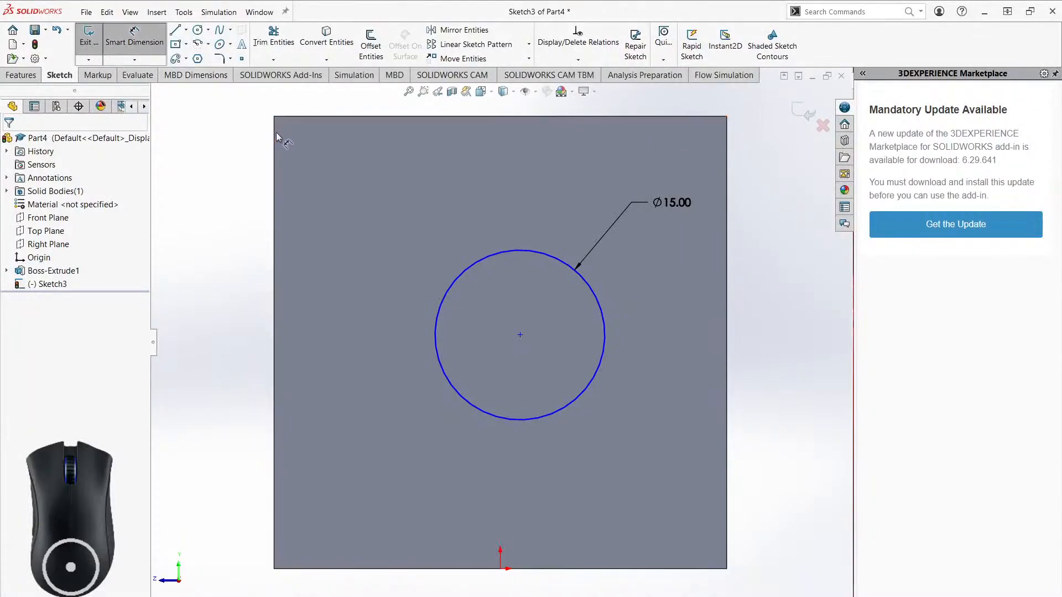
left_click(521, 336)
left_click(431, 168)
type("20")
key("Return")
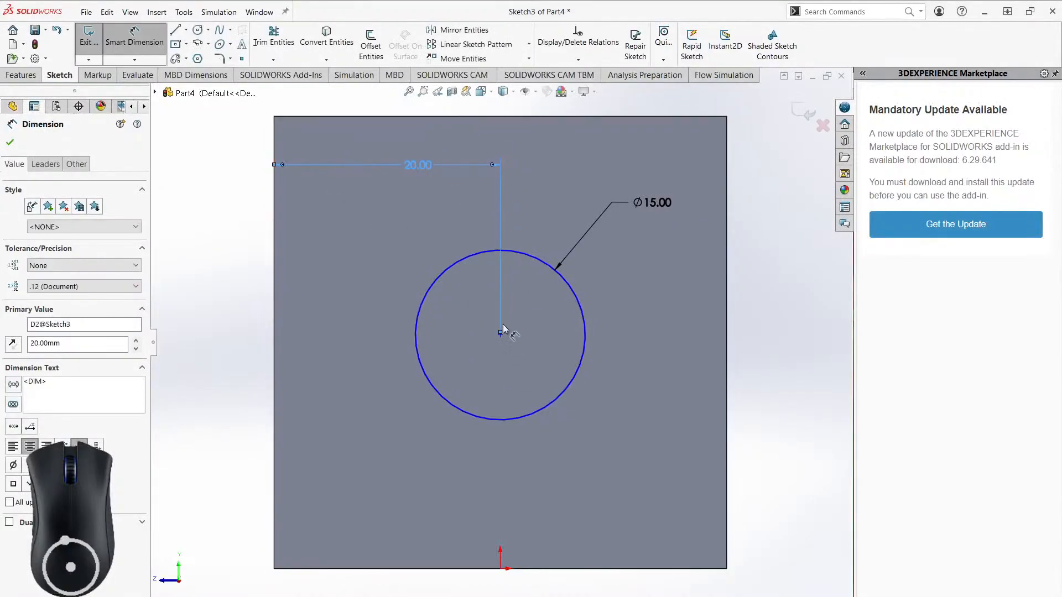
key("ctrl+z")
key("Escape")
right_click(336, 233)
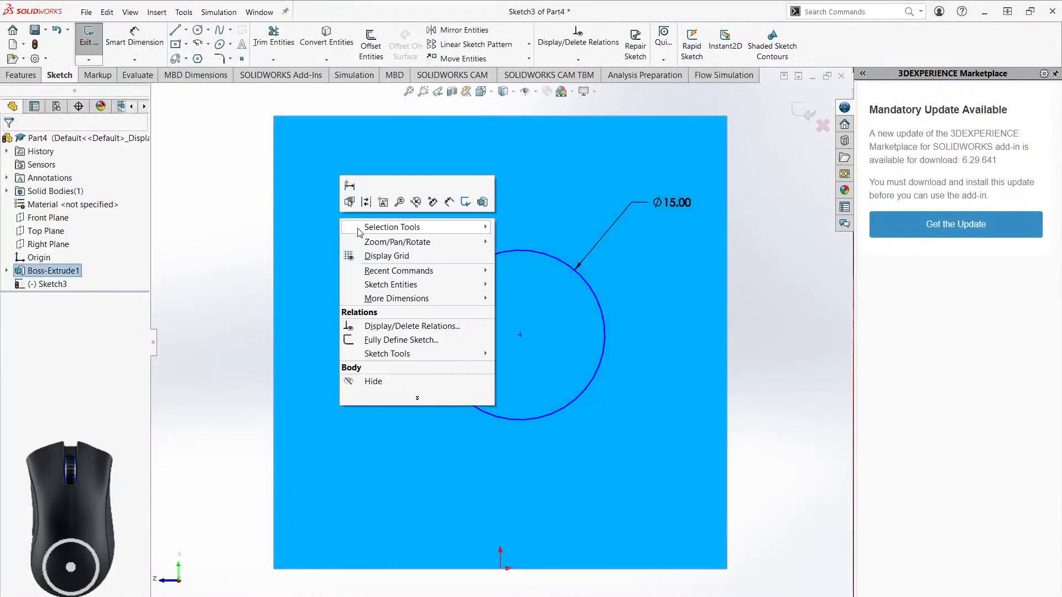
right_click(234, 250)
left_click(228, 274)
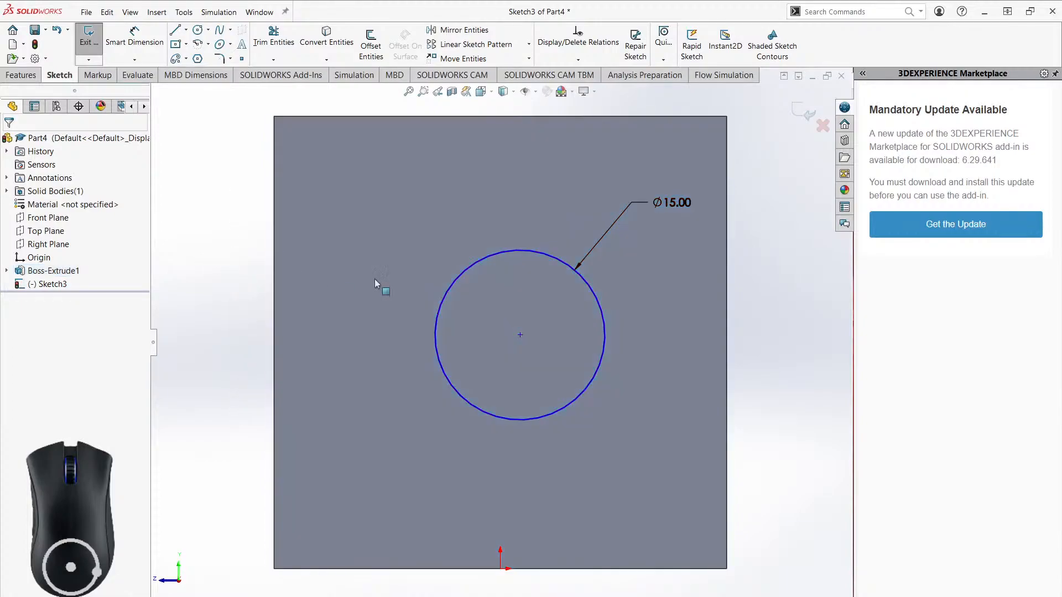
- Add a vertical relation between the circle's centre and the midpoint of the face's upper edge
left_click(520, 335)
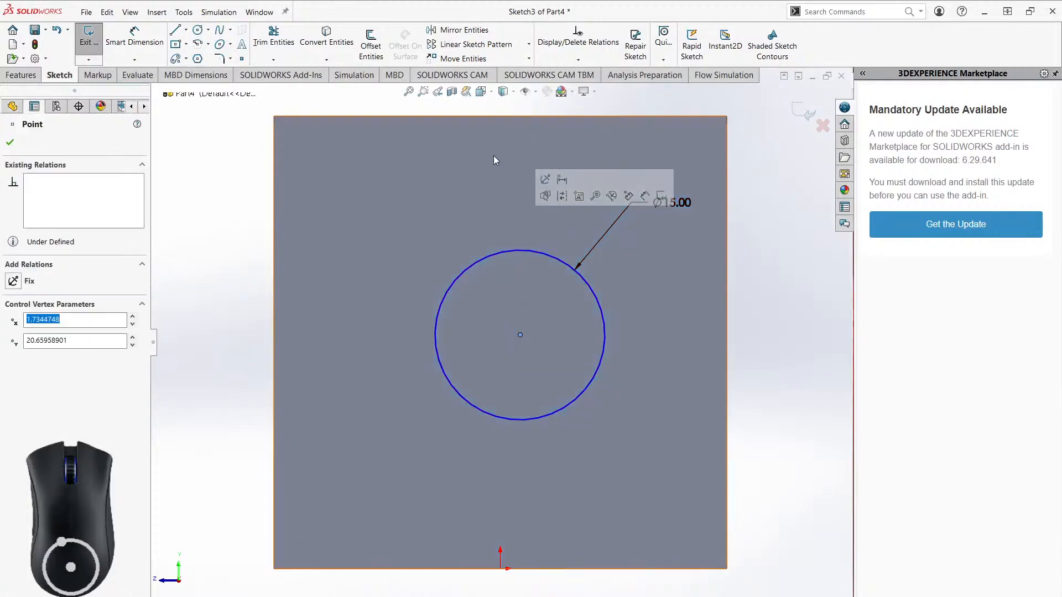
left_click(501, 118, "ctrl")
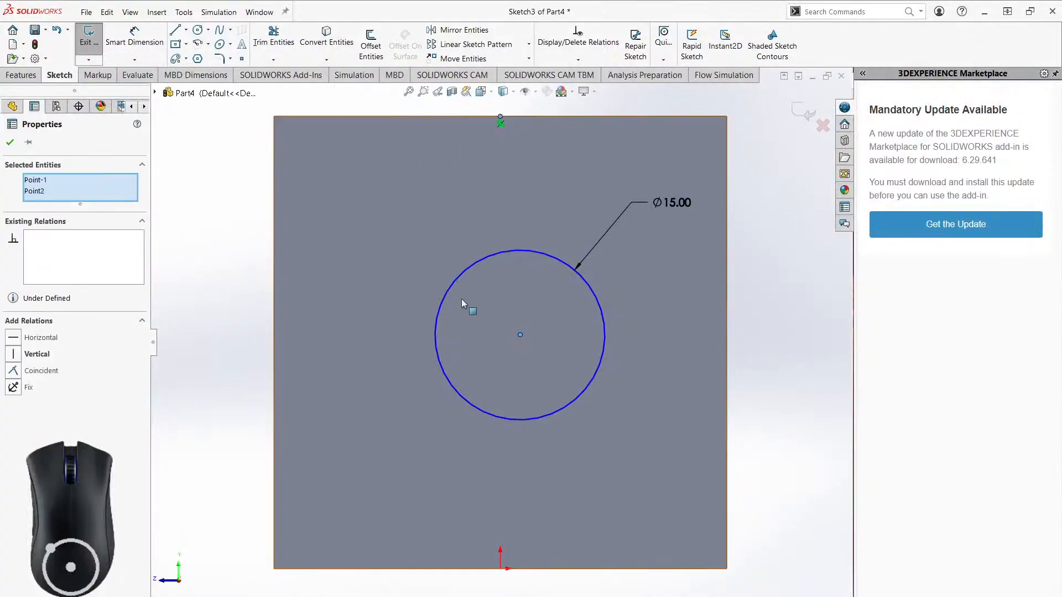
left_click(14, 356)
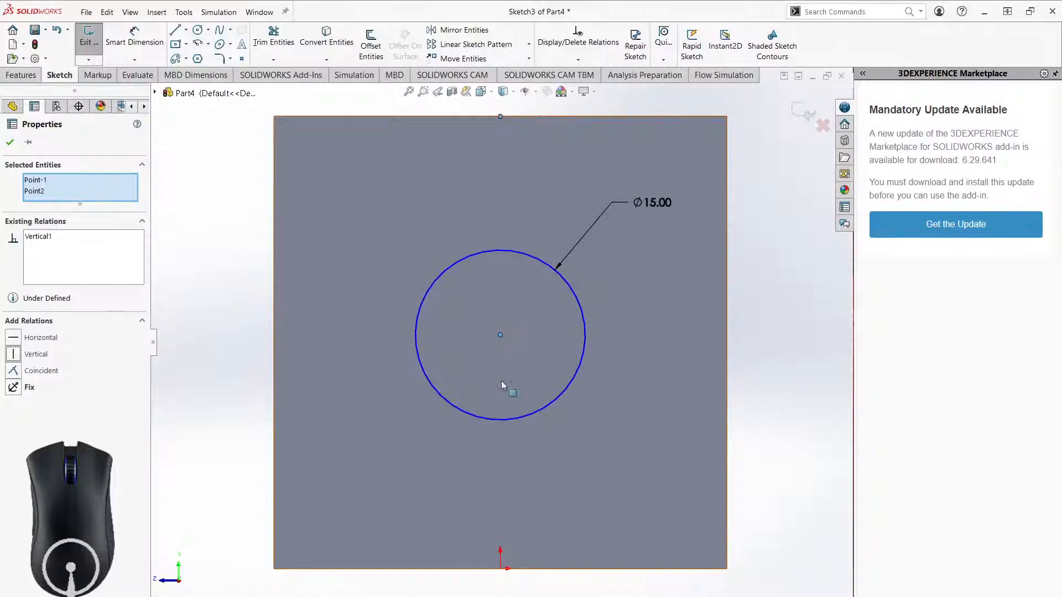
left_click(229, 300)
- Add a horizontal relation between the circle's centre and the midpoint of the face's vertical edge
left_click(500, 335)
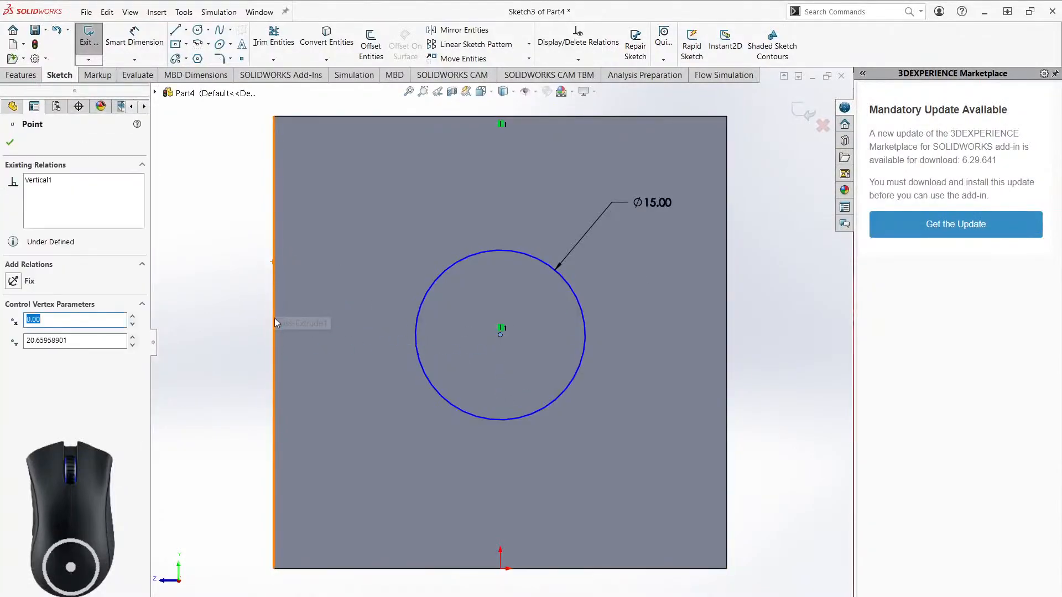
left_click(274, 344, "ctrl")
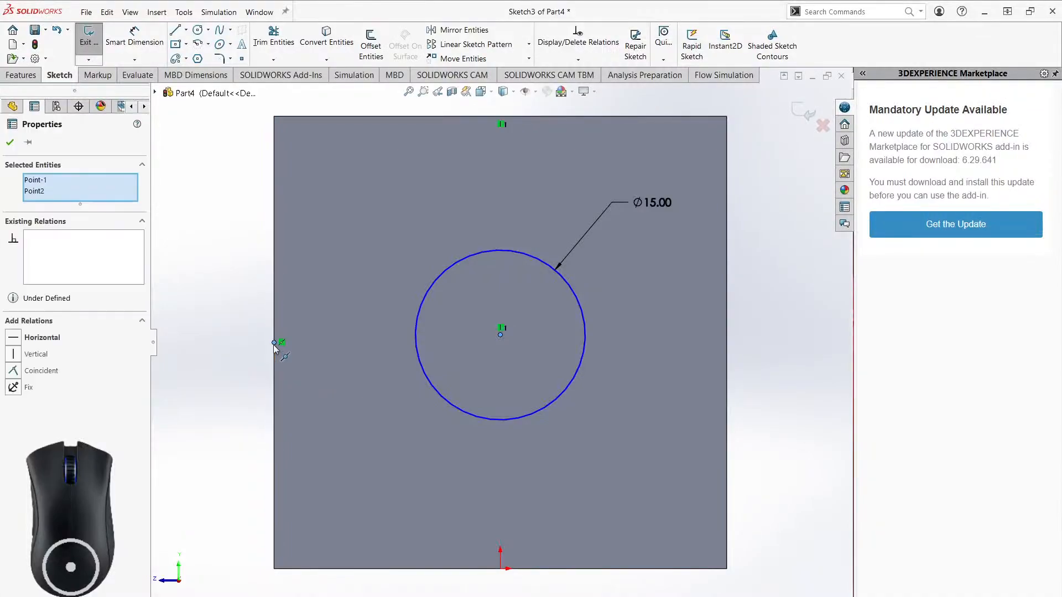
left_click(13, 337)
left_click(219, 287)
right_click(201, 271)
left_click(398, 320)
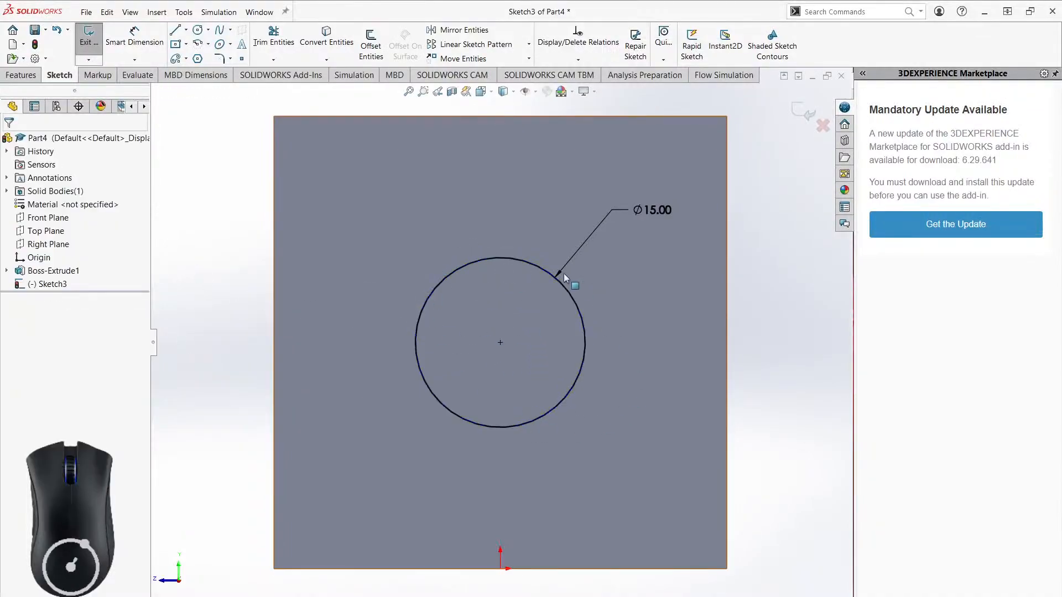
- Exit the sketch and start a blind Extruded Cut of the circle into the block with a depth of 20 mm
middle_click_drag(645, 386, 797, 142)
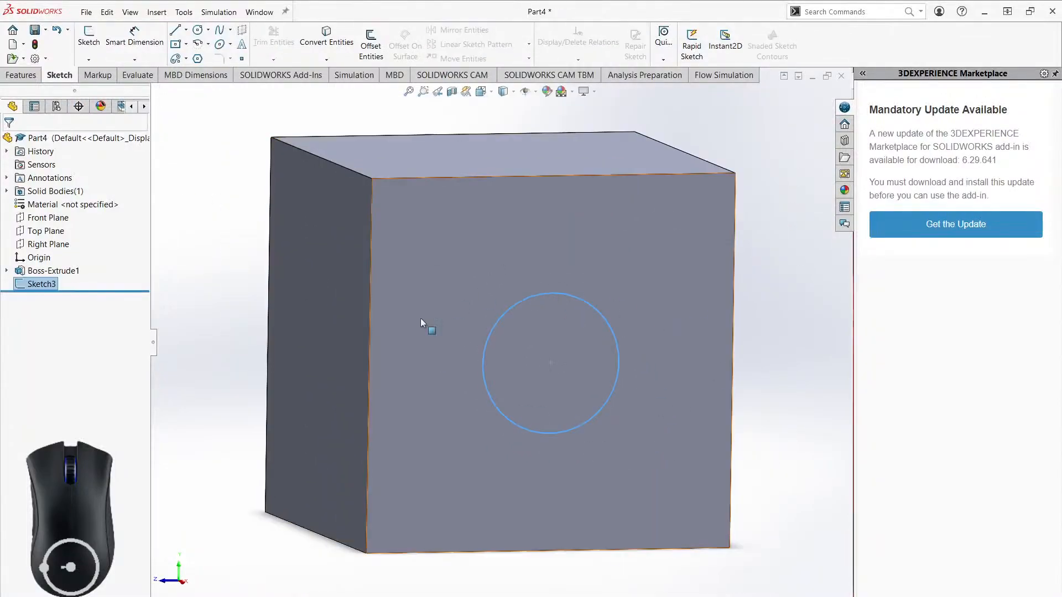
left_click(21, 75)
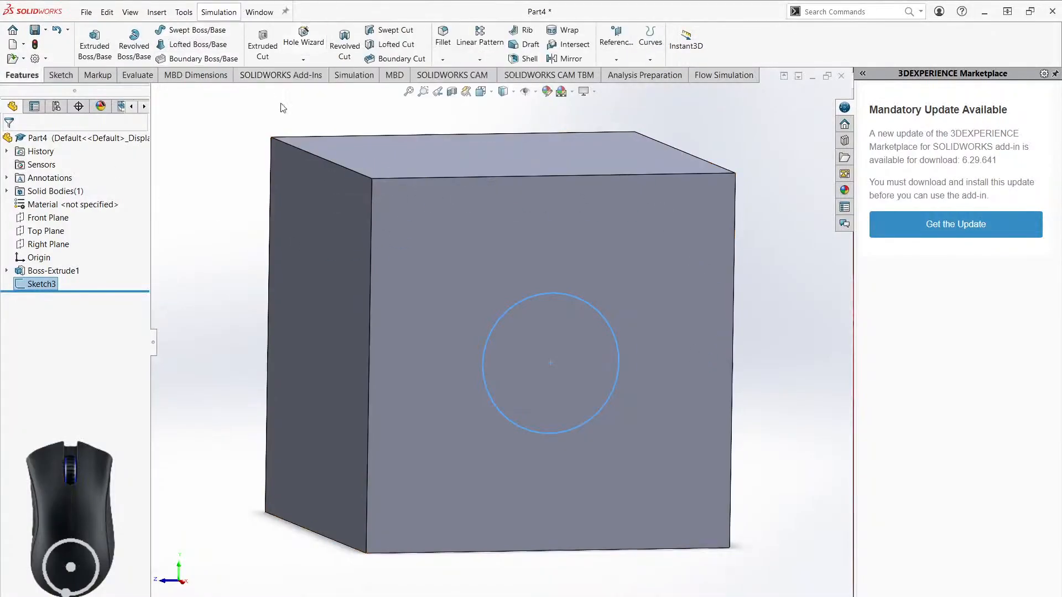
left_click(270, 40)
middle_click_drag(302, 258, 198, 309)
scroll(652, 366, "up", 3)
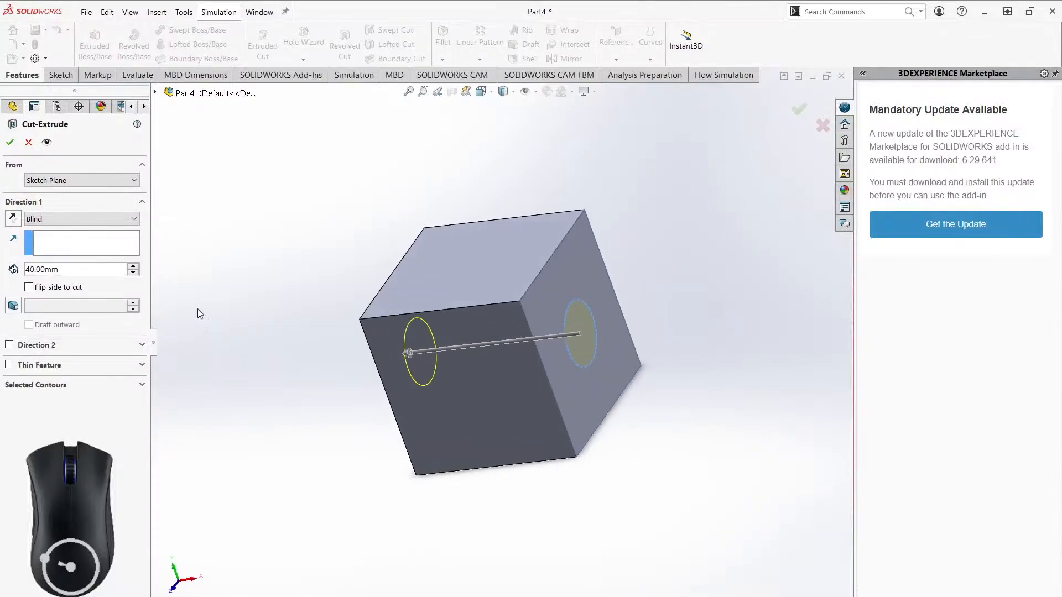
left_click(76, 269)
double_click(76, 269)
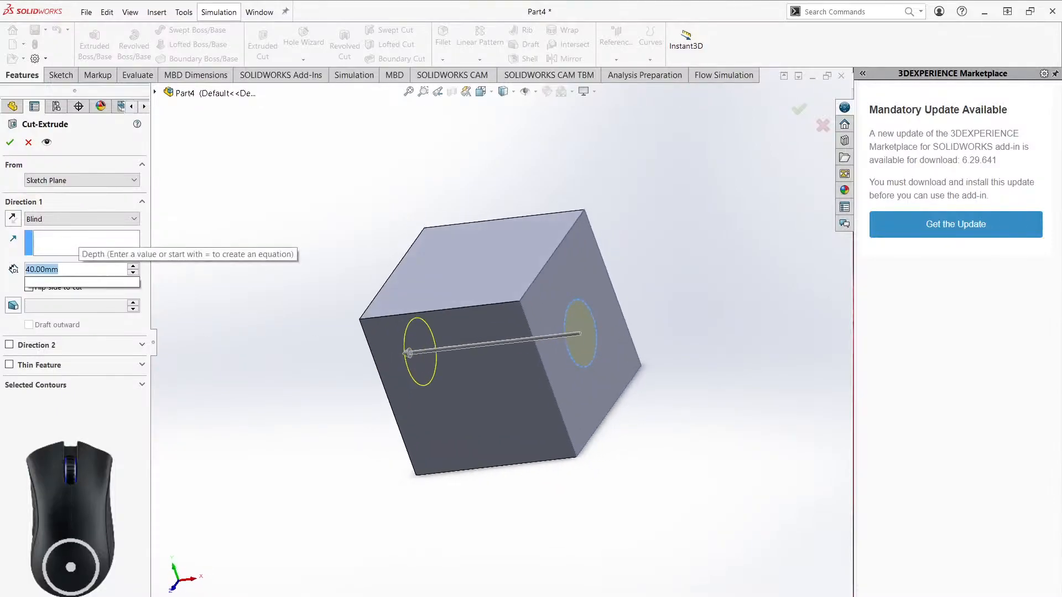
type("20")
key("Return")
- Extend the cut's depth to 54 mm so it passes completely through the block, and accept it
middle_click_drag(495, 383, 643, 389)
left_click_drag(480, 345, 317, 357)
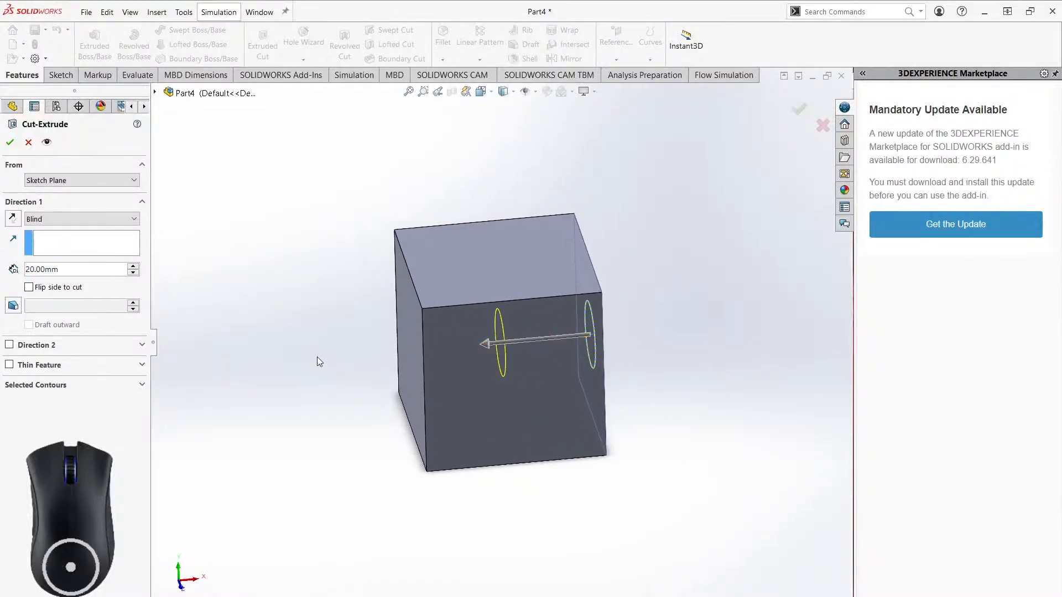
left_click_drag(482, 345, 430, 357)
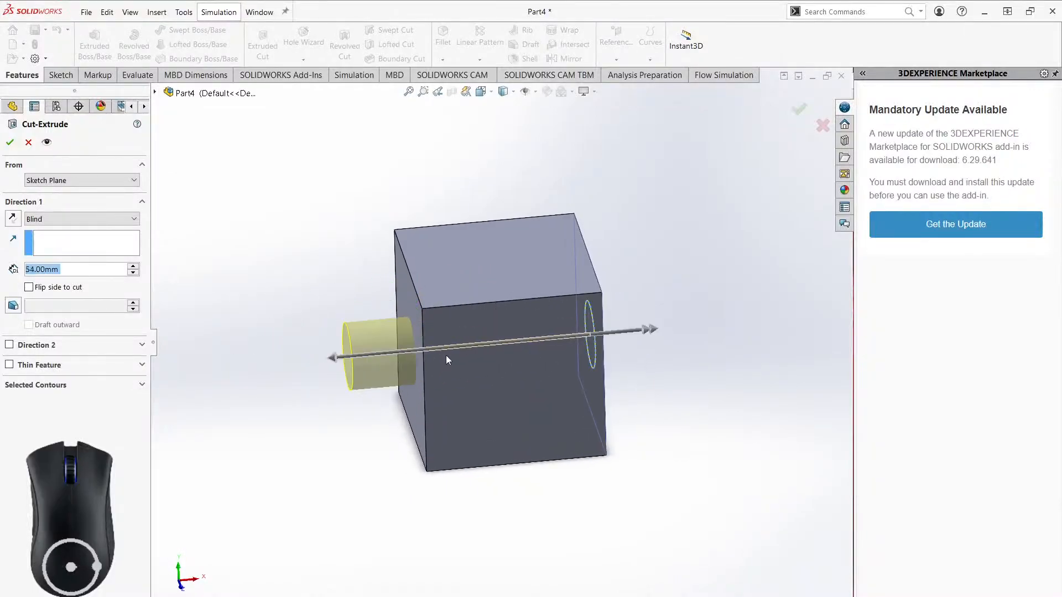
middle_click_drag(623, 339, 629, 377)
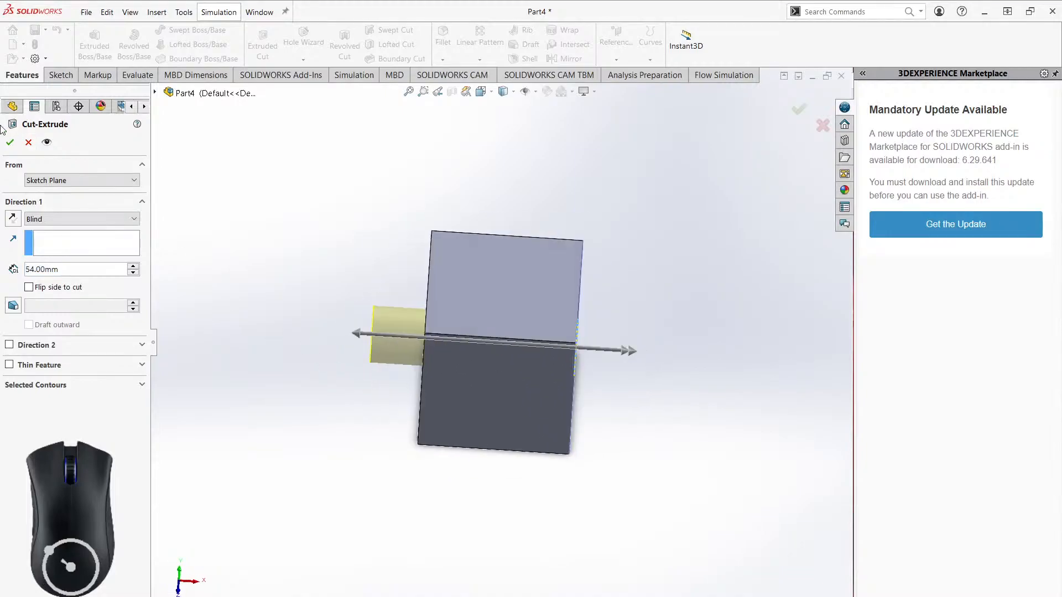
key("Return")
- Create a reference plane midway between the two opposite side faces that the hole passes through
middle_click_drag(650, 369, 607, 360)
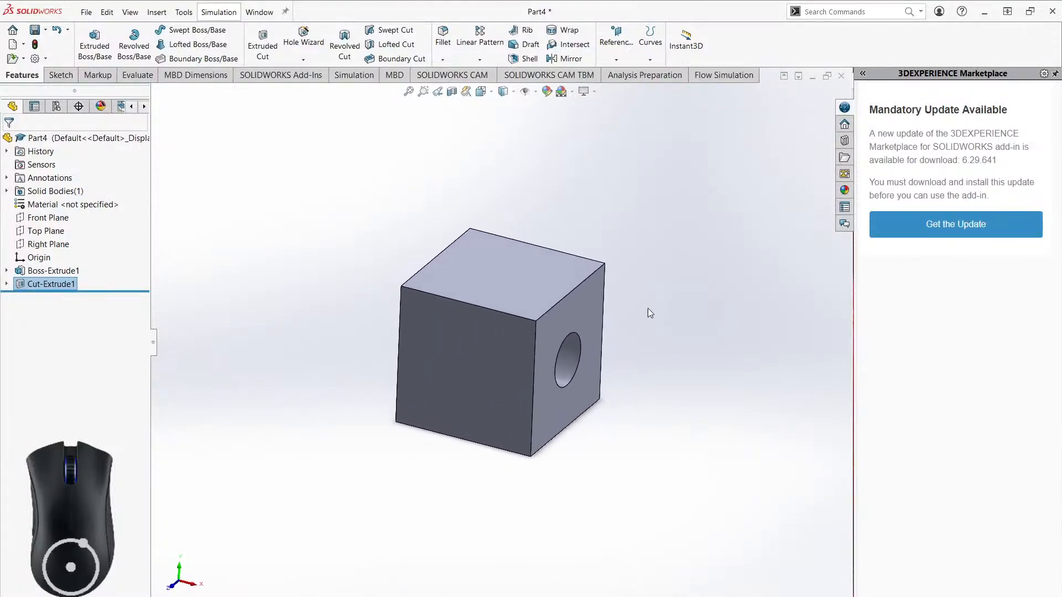
middle_click_drag(648, 309, 604, 391, "ctrl")
scroll(614, 384, "down", 1)
left_click(621, 43)
left_click(625, 74)
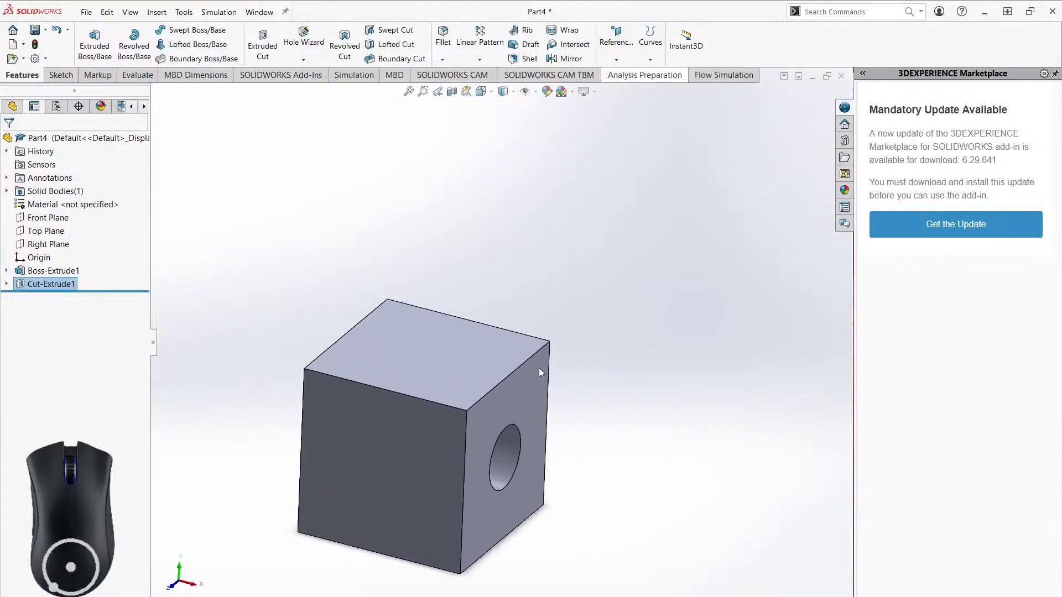
left_click(534, 380)
middle_click_drag(535, 380, 431, 317)
left_click(435, 357)
left_click(12, 147)
- Start a sketch on the new mid-plane and look at it straight on
middle_click_drag(550, 316, 242, 162)
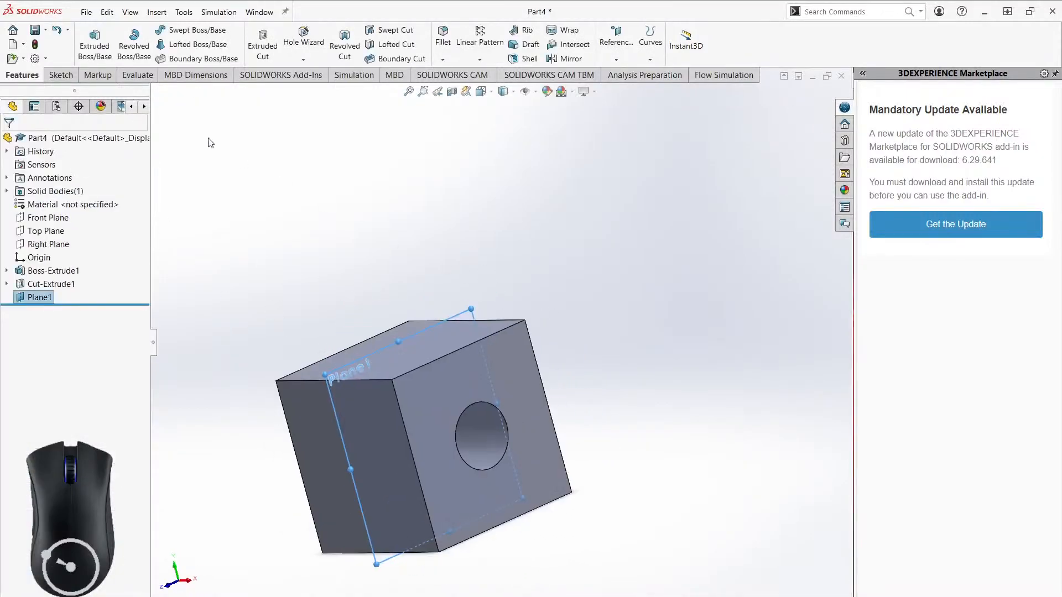
left_click(58, 75)
left_click(89, 39)
right_click(36, 312)
left_click(63, 297)
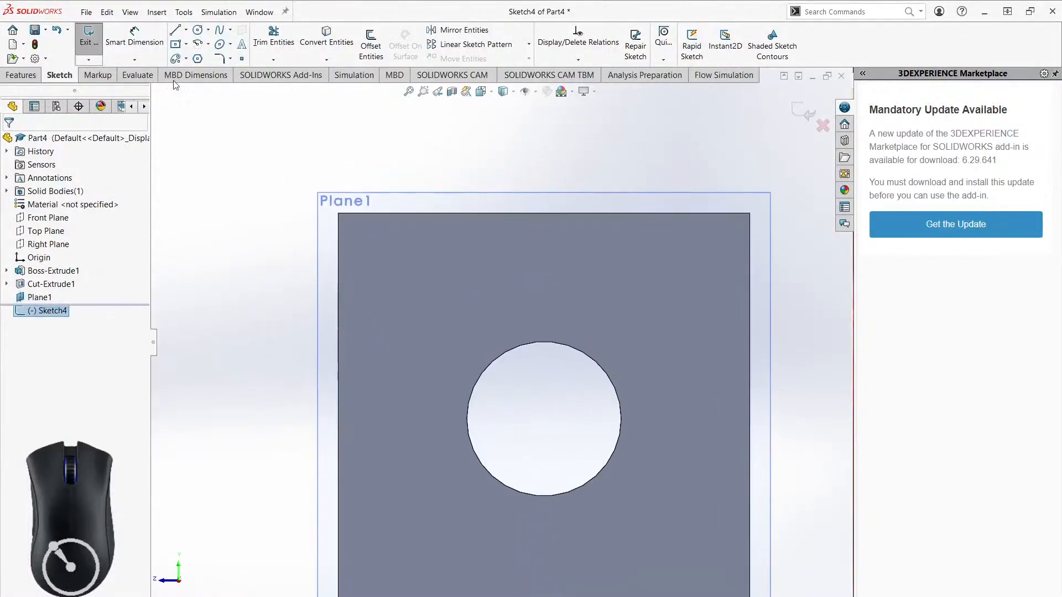
- Sketch three connected lines forming an open-bottomed box about 5 mm tall, standing on the block's upper edge near its corner
left_click(176, 33)
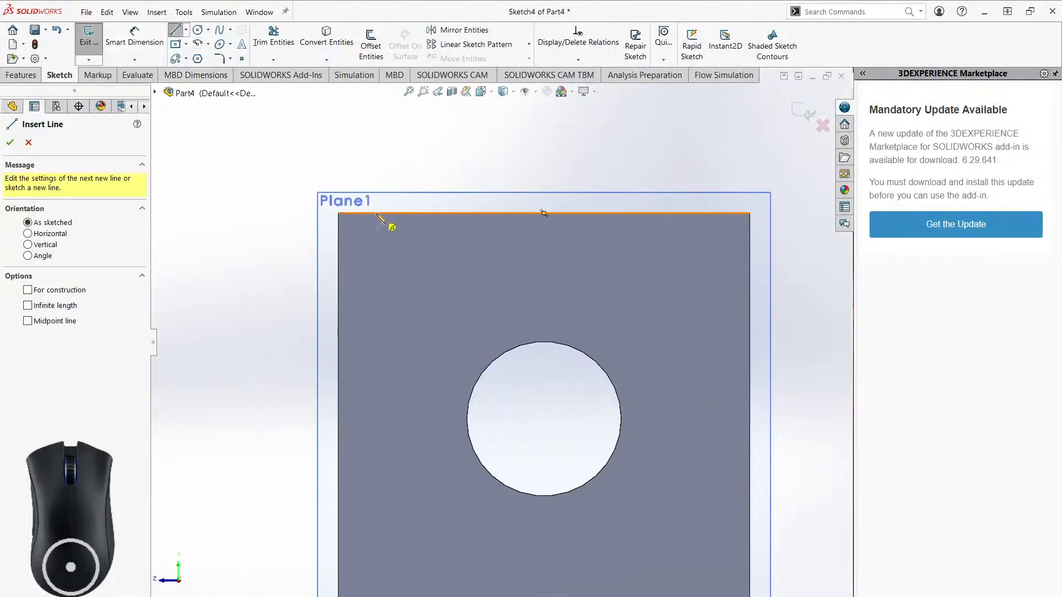
left_click(377, 213)
left_click(377, 162)
left_click(426, 162)
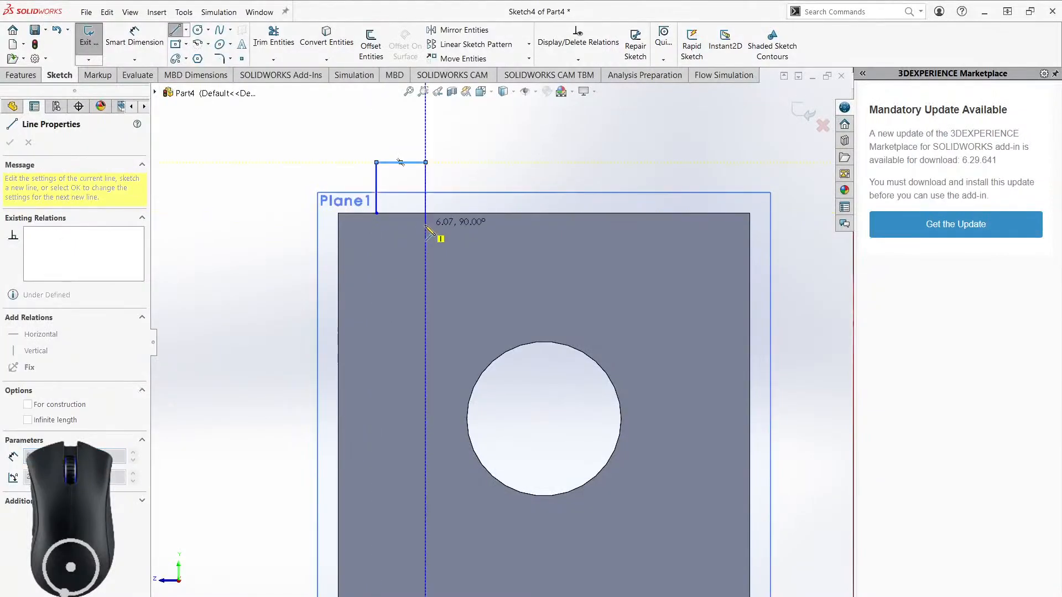
left_click(426, 213)
key("Escape")
right_click(523, 152)
left_click(545, 159)
- Close the box profile with a line along the block's upper edge between its two open endpoints
left_click(176, 31)
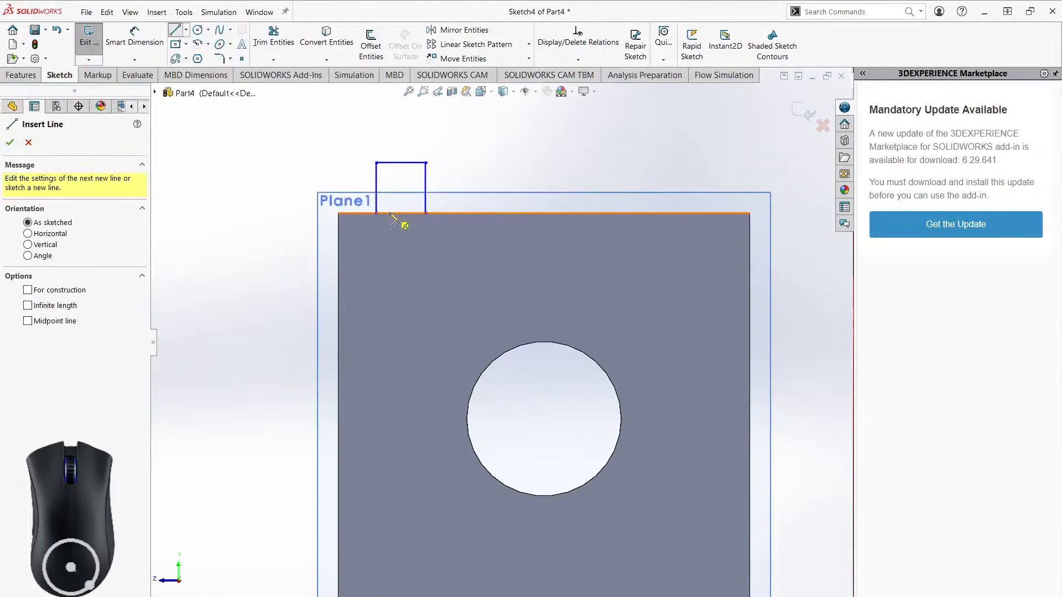
left_click(377, 214)
left_click(425, 213)
right_click(417, 131)
left_click(442, 136)
- Dimension the profile's nearer vertical side 5 mm from the block's adjacent side edge
scroll(387, 169, "down", 3)
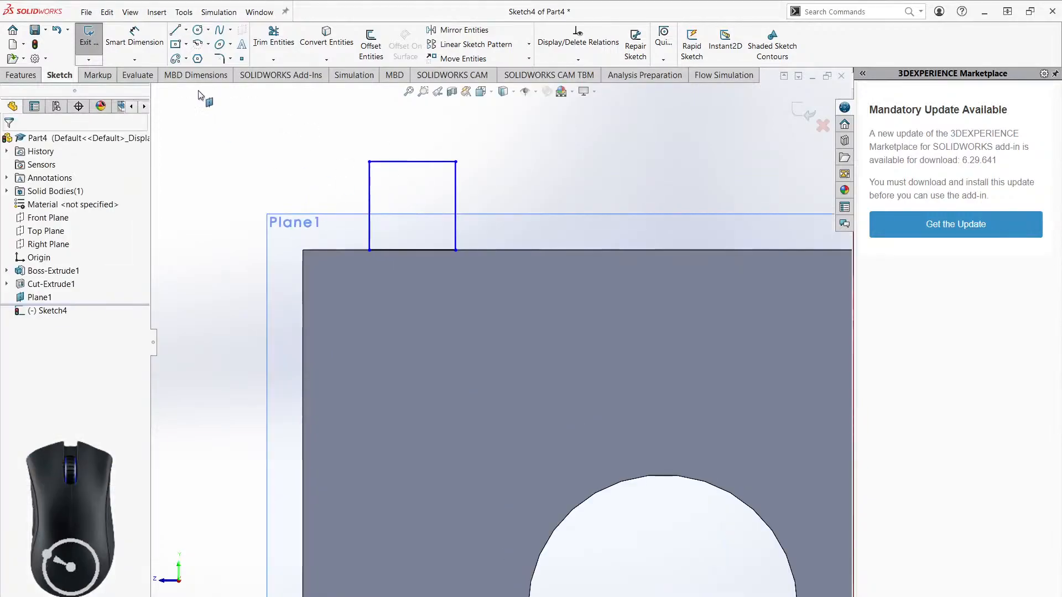
left_click(142, 42)
left_click(369, 237)
left_click(303, 266)
left_click(328, 128)
type("5")
key("Return")
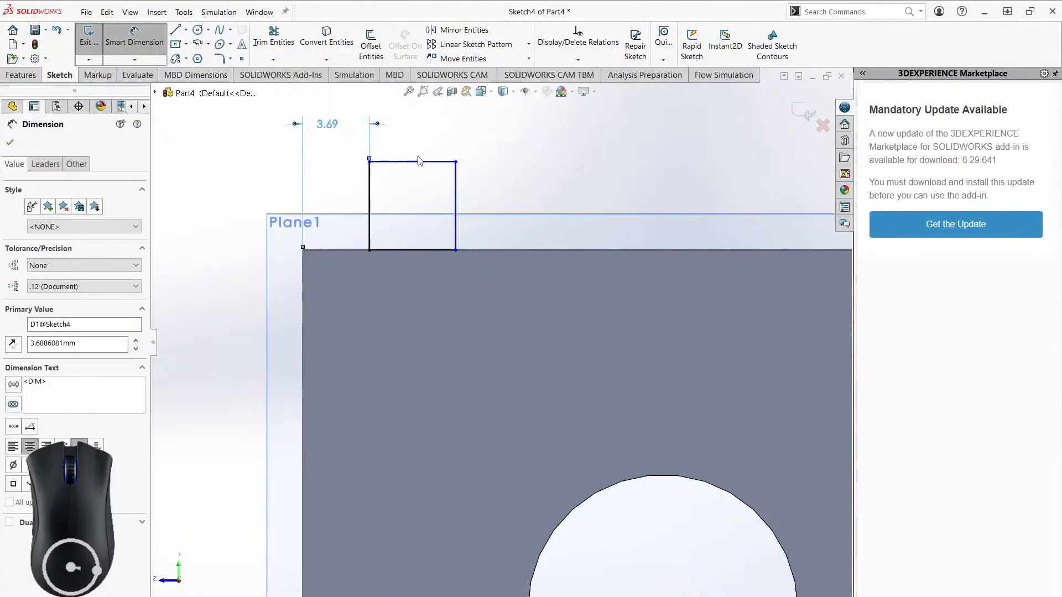
- Set the width and the height of the profile to 5 mm each
left_click(429, 162)
left_click(429, 119)
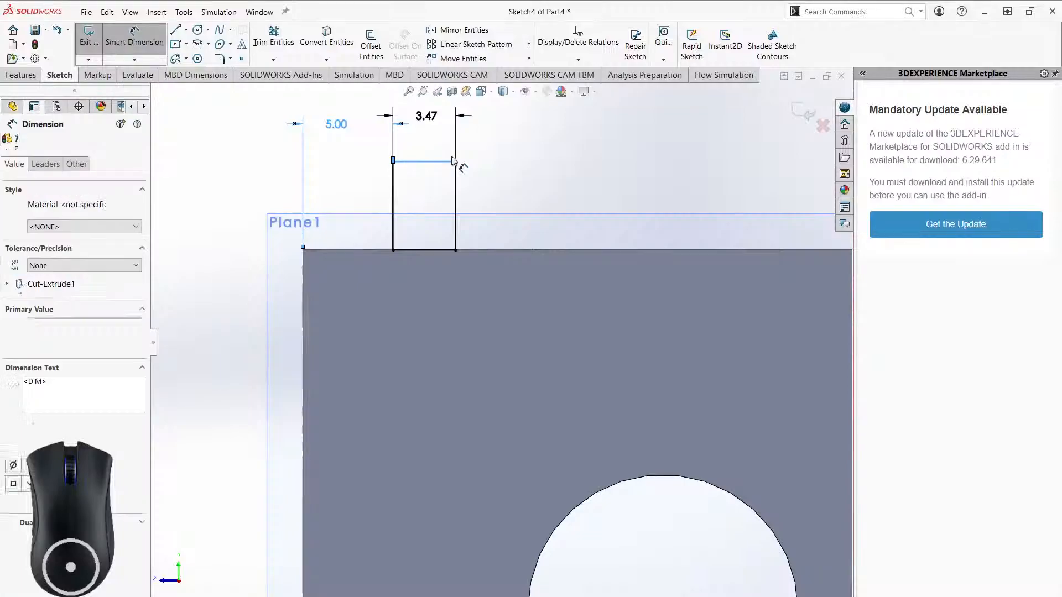
type("5")
key("Return")
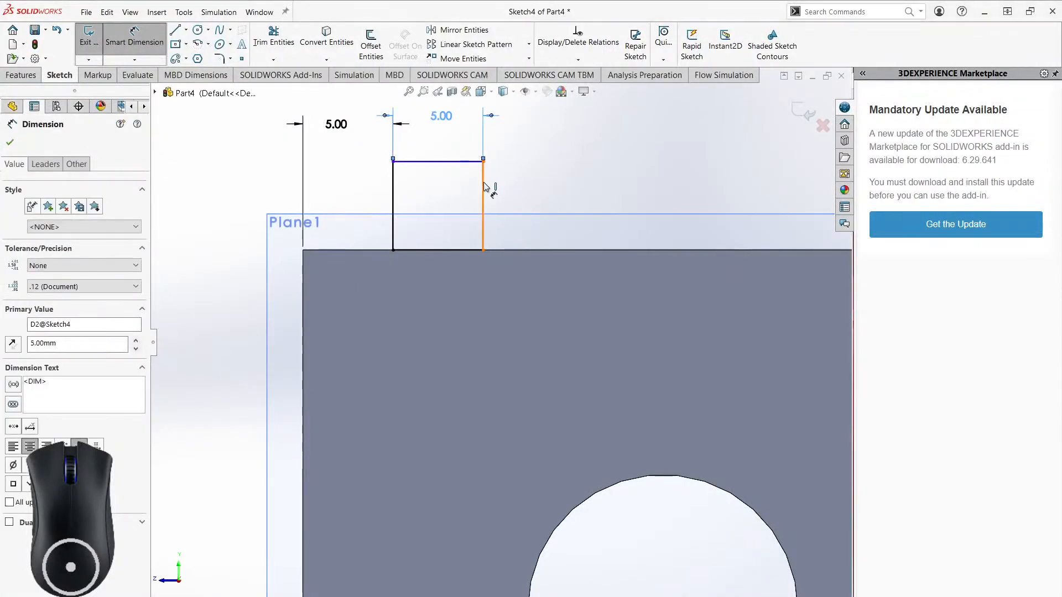
left_click(484, 187)
left_click(549, 202)
type("5")
key("Return")
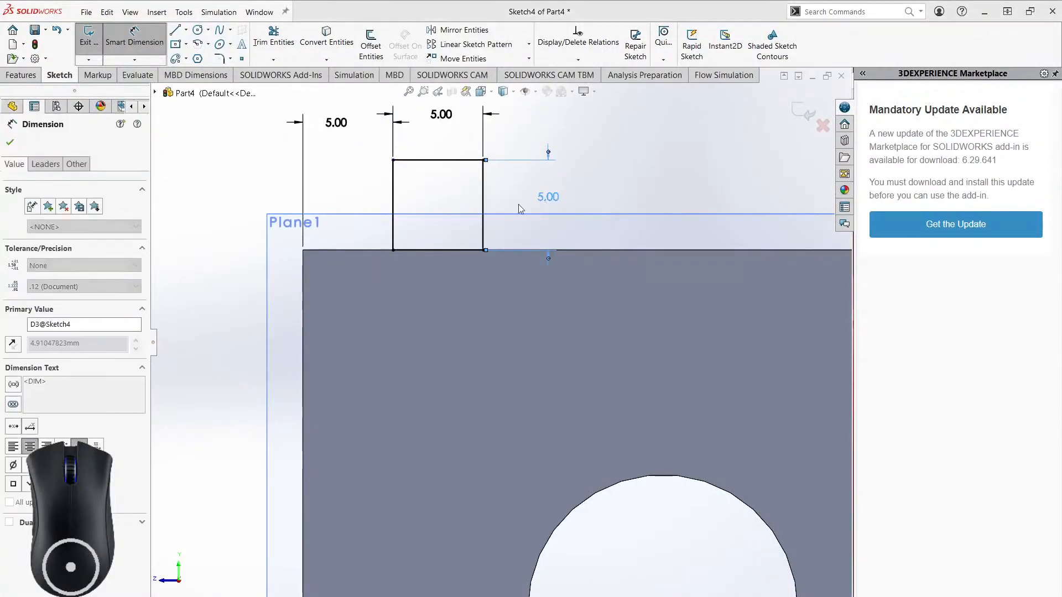
right_click(195, 200)
left_click(230, 231)
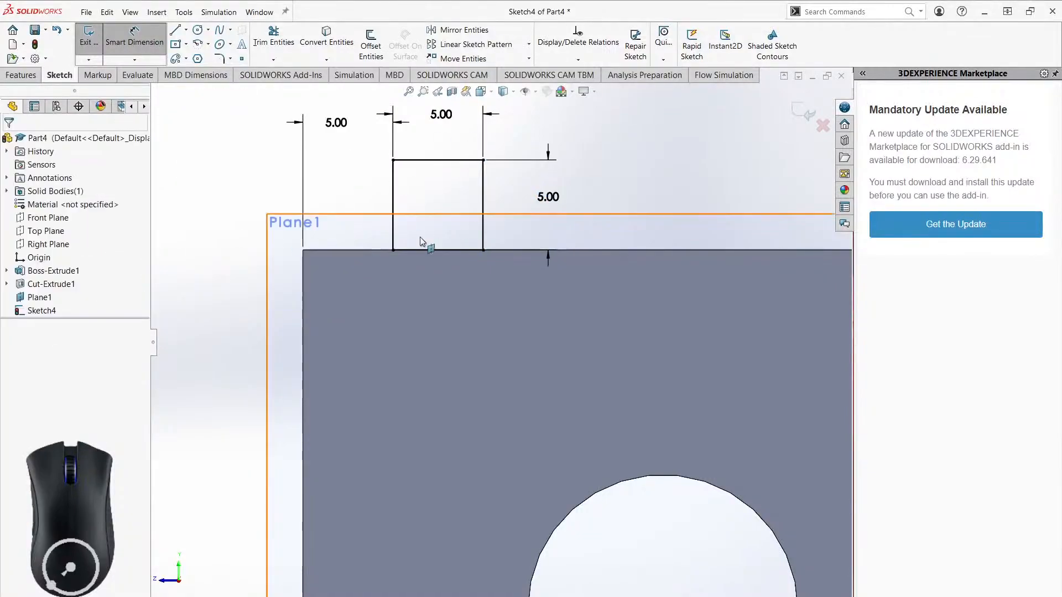
- Exit the sketch and examine how the square profile sits on the block's top face
scroll(476, 250, "up", 6)
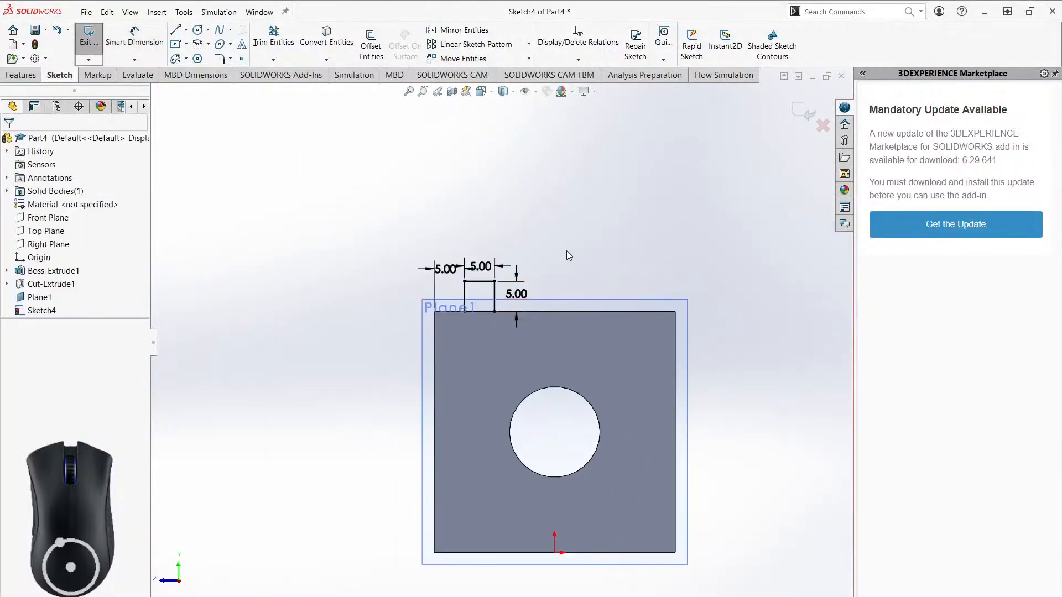
middle_click_drag(558, 309, 530, 268, "ctrl")
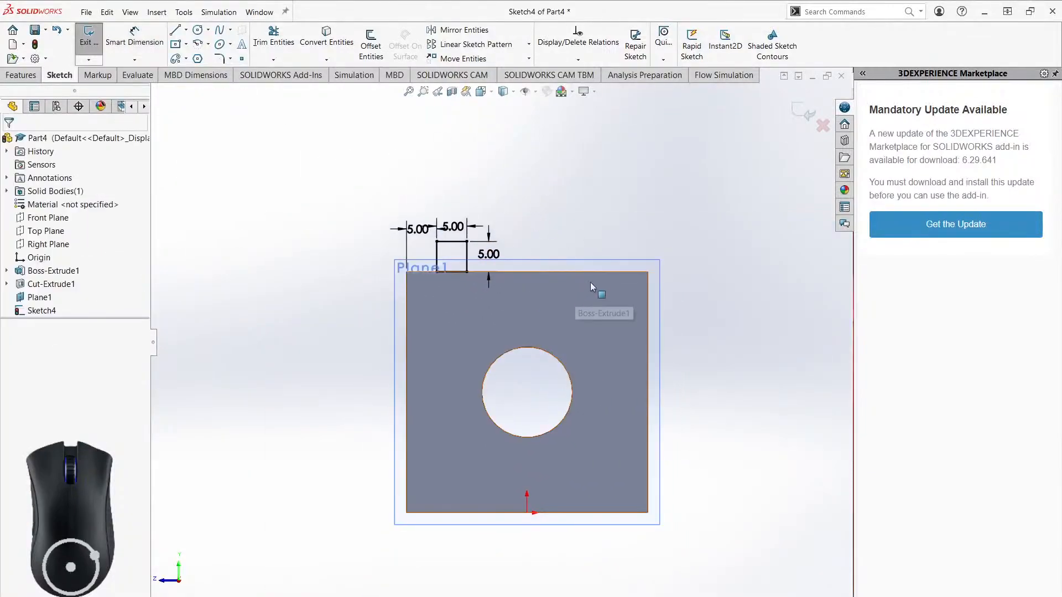
middle_click_drag(567, 248, 711, 270)
mouse_move(761, 314)
middle_mouse_down()
mouse_move(730, 279)
mouse_move(695, 292)
mouse_move(688, 326)
middle_mouse_up()
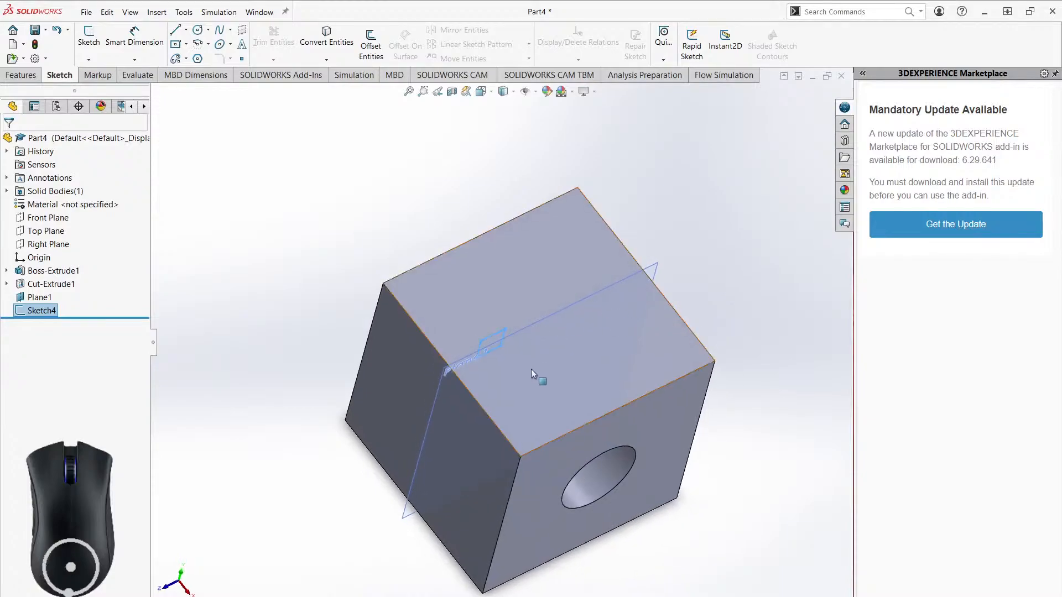
middle_click_drag(563, 371, 566, 337)
mouse_move(463, 316)
middle_mouse_down()
mouse_move(520, 365)
mouse_move(457, 332)
middle_mouse_up()
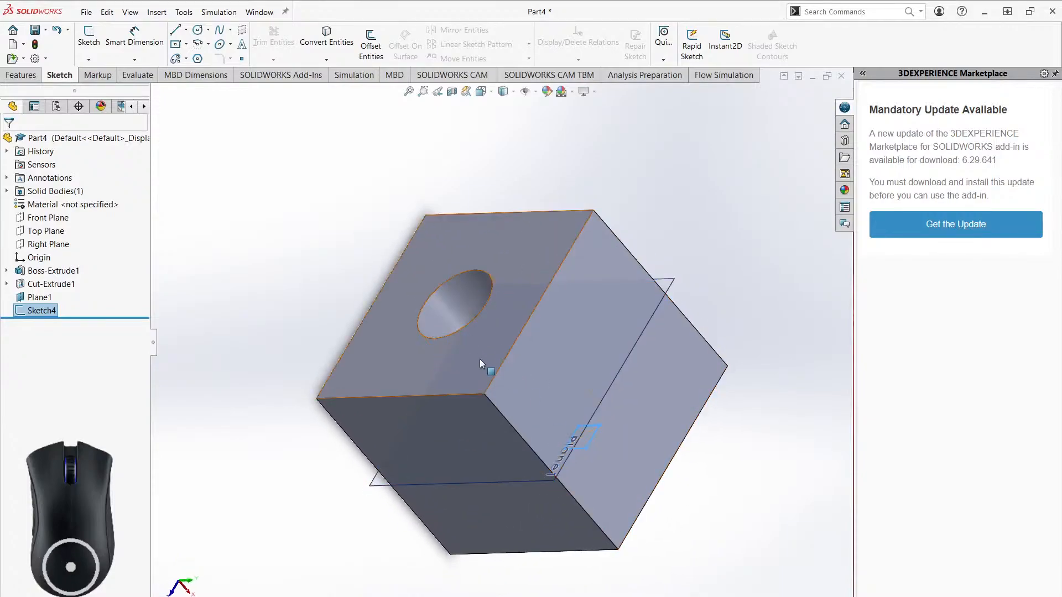
middle_click_drag(567, 373, 607, 340)
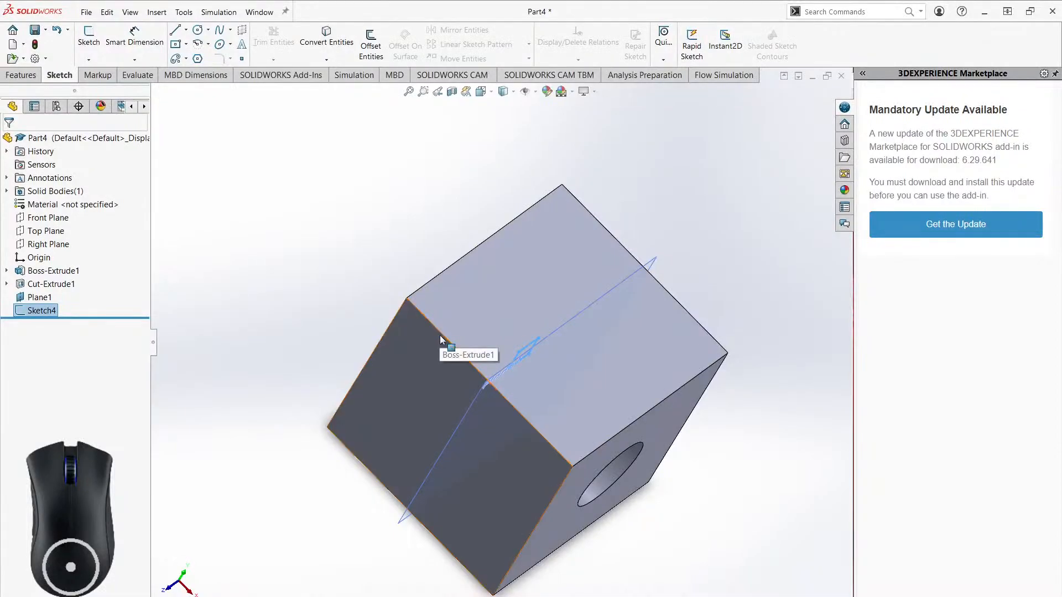
middle_click_drag(515, 351, 661, 441)
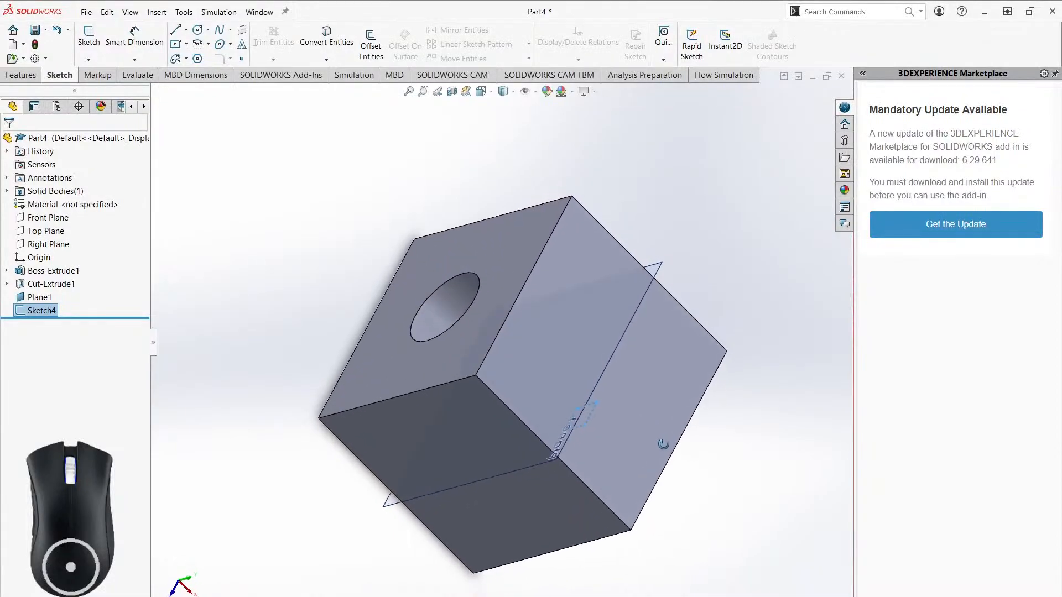
- Extrude the square profile as a boss Up To Surface, ending at the block's side face with the hole, and accept it
left_click(20, 77)
left_click(89, 47)
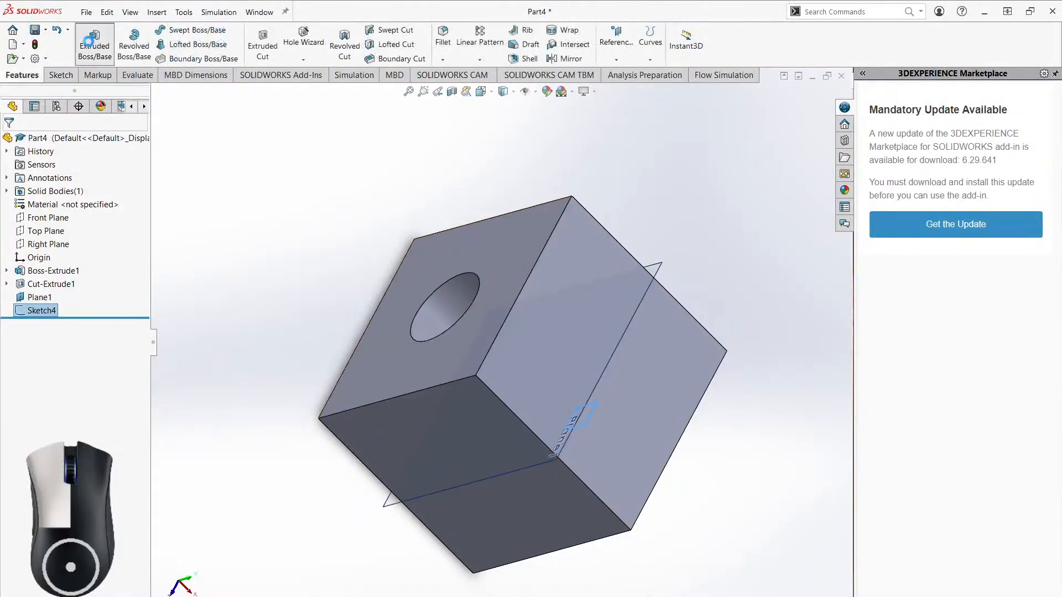
middle_click_drag(357, 284, 462, 394)
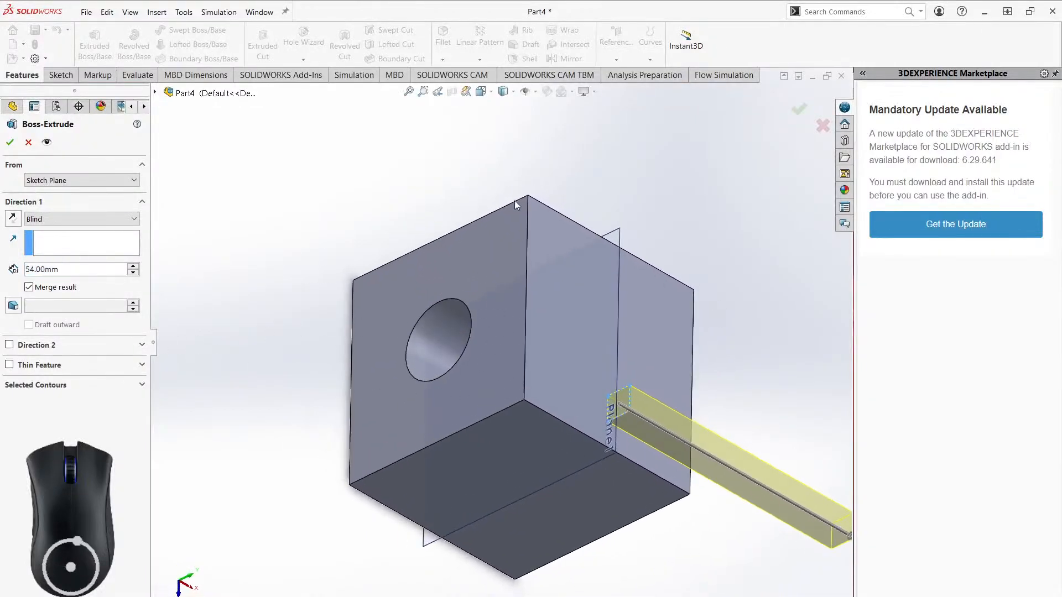
left_click(123, 220)
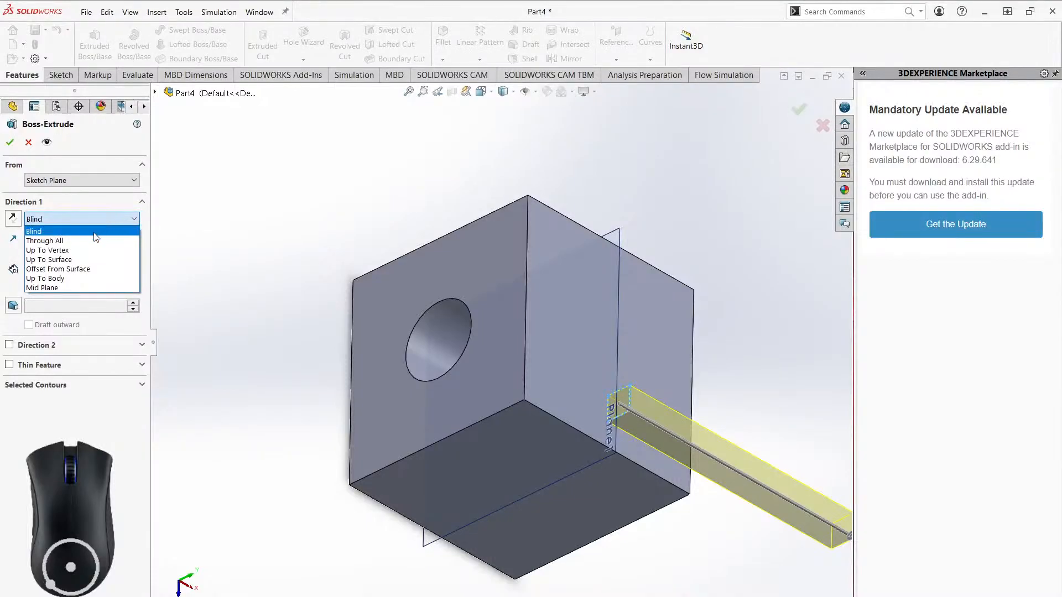
left_click(67, 259)
left_click(507, 271)
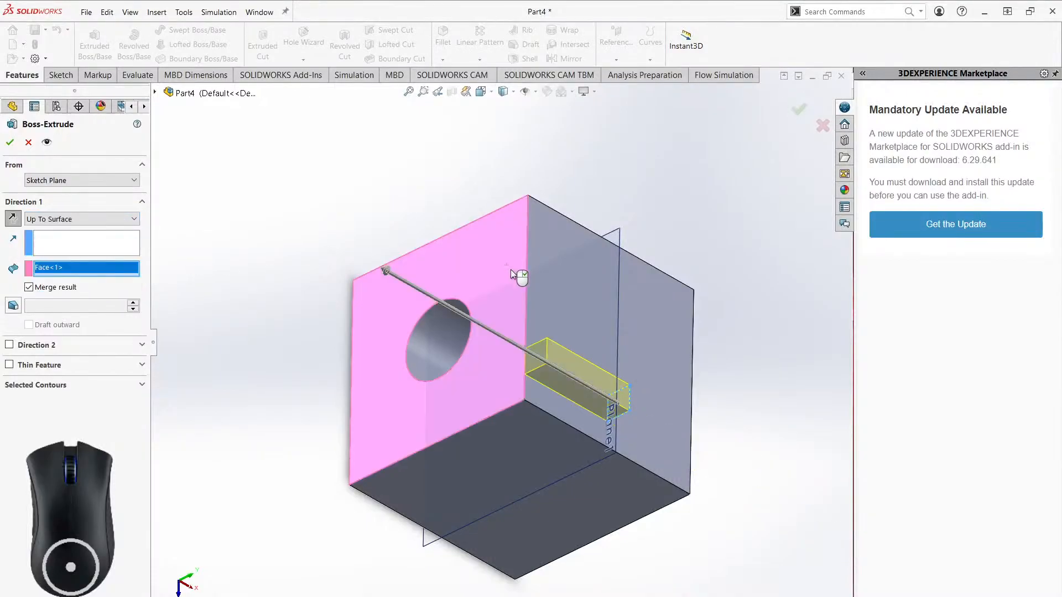
mouse_move(685, 313)
middle_mouse_down()
mouse_move(659, 260)
mouse_move(686, 199)
mouse_move(666, 192)
mouse_move(670, 310)
middle_mouse_up()
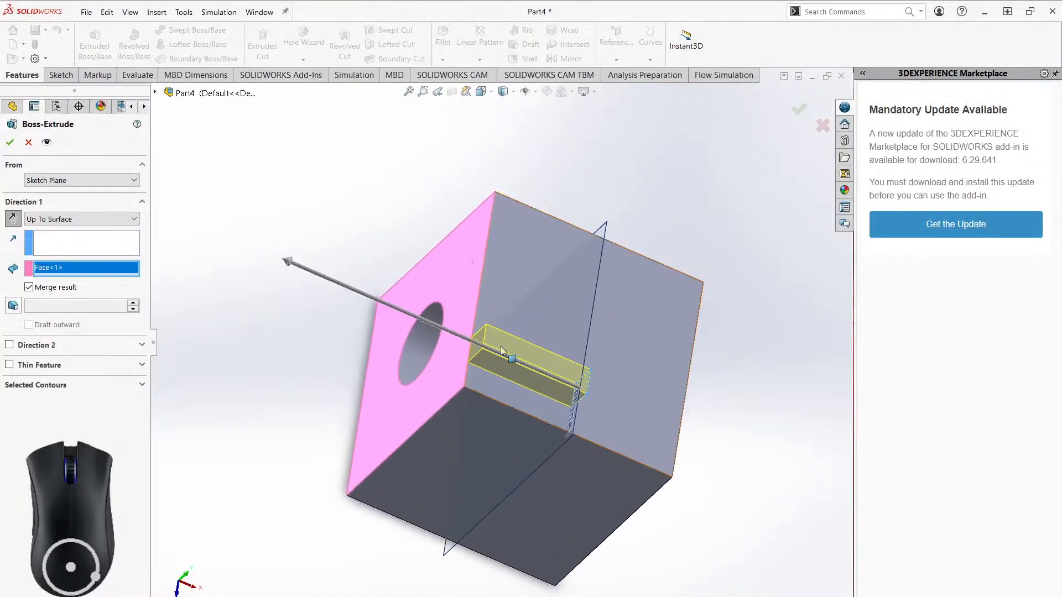
left_click(11, 145)
- Start a sketch on the block's top face beside the new square bar and look at it straight on
middle_click_drag(433, 324, 600, 350)
left_click(661, 353)
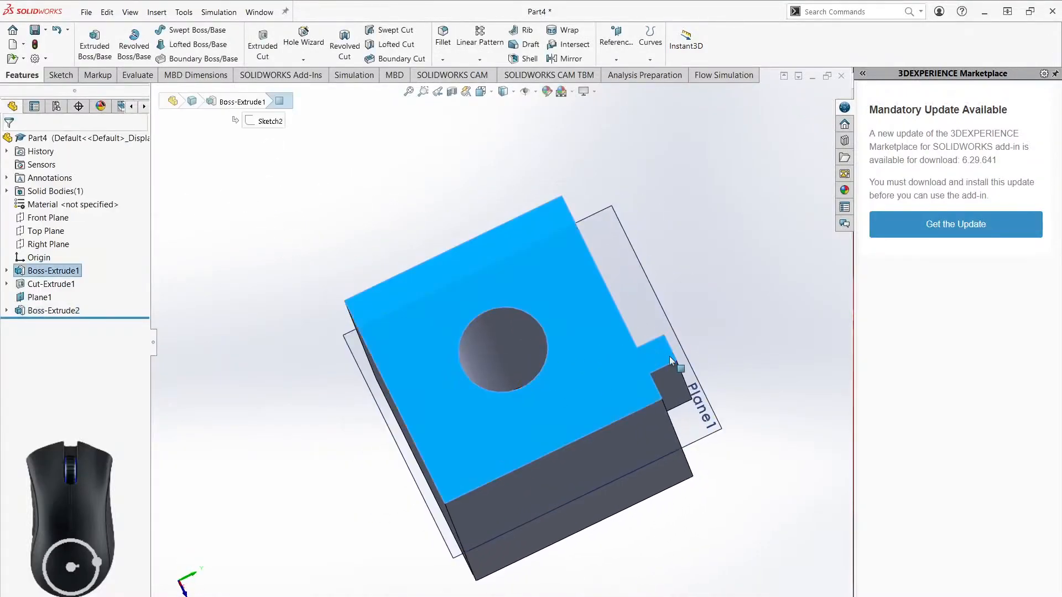
mouse_move(735, 334)
middle_mouse_down()
mouse_move(548, 317)
mouse_move(715, 252)
mouse_move(598, 230)
mouse_move(631, 271)
mouse_move(653, 273)
mouse_move(674, 227)
mouse_move(619, 326)
mouse_move(668, 367)
mouse_move(542, 303)
middle_mouse_up()
left_click(59, 74)
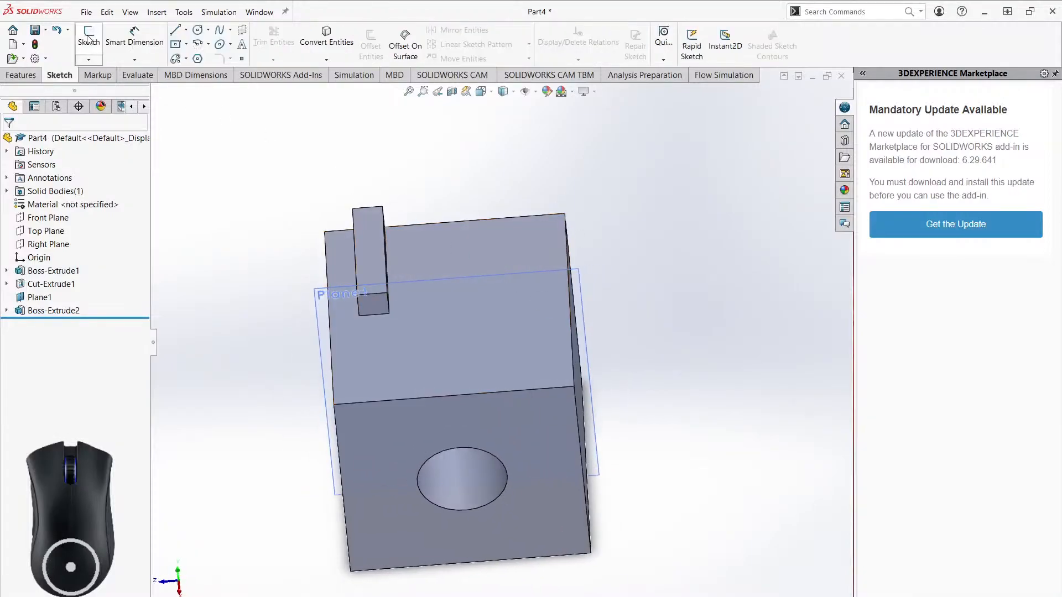
left_click(89, 39)
left_click(551, 360)
right_click(54, 330)
left_click(77, 311)
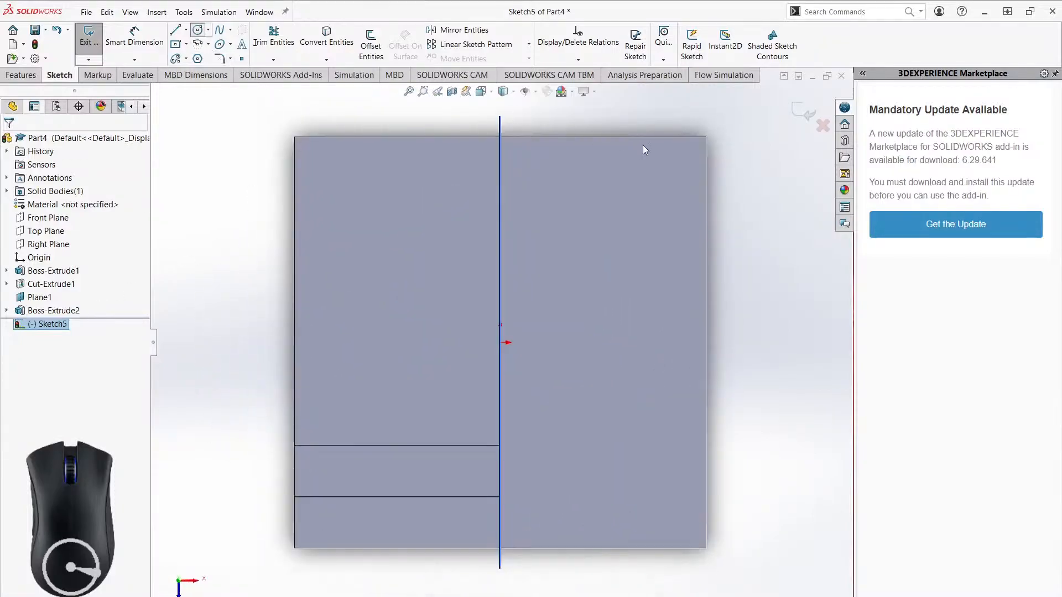
- Sketch a circle near the top face's corner diagonally opposite the square bar
left_click(658, 175)
left_click(680, 173)
right_click(751, 164)
left_click(763, 173)
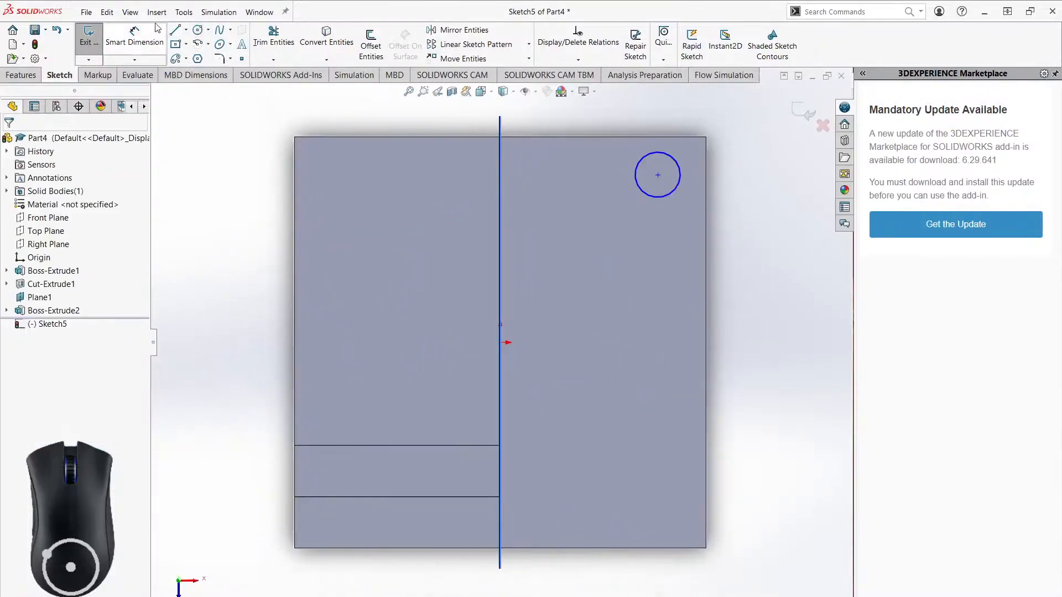
- Dimension the circle's centre 3 mm from the top face's edge that runs parallel to the bar and lies farthest from it
left_click(160, 33)
left_click(641, 153)
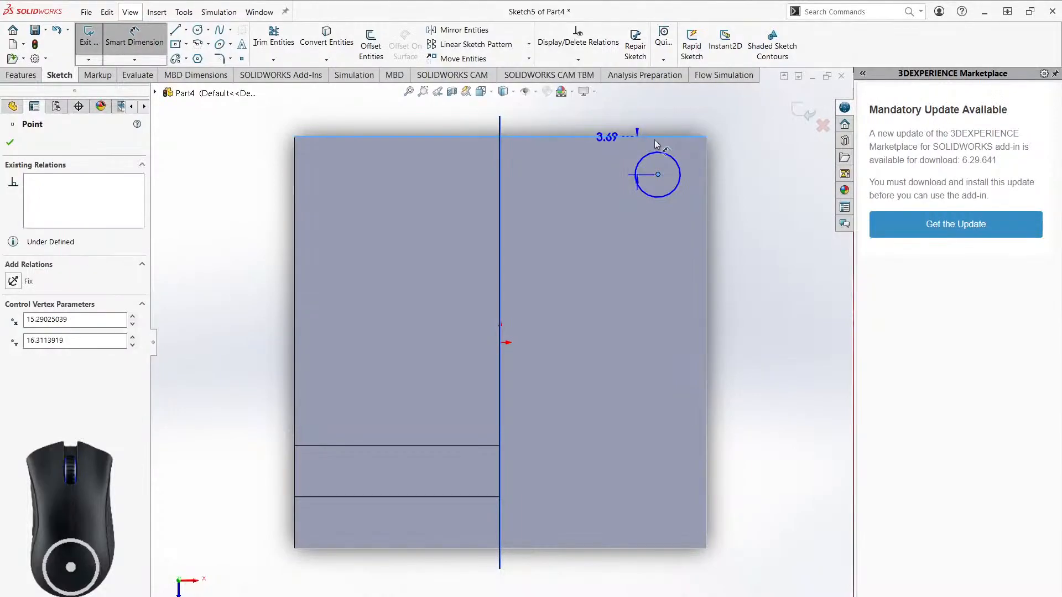
left_click(759, 158)
type("3.6886081mm")
key("Return")
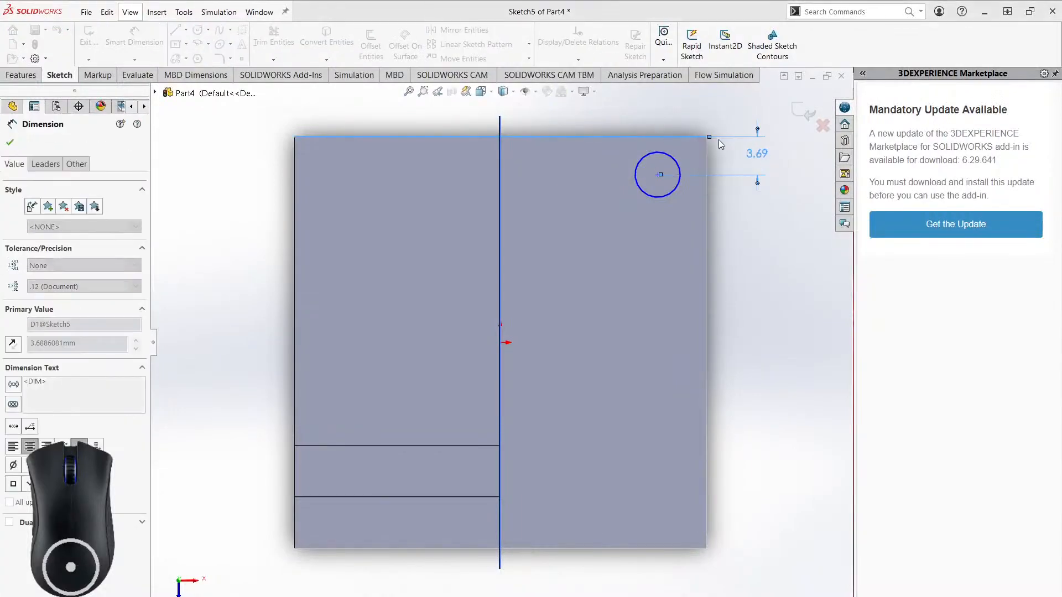
left_click(658, 169)
left_click(671, 137)
left_click(609, 129)
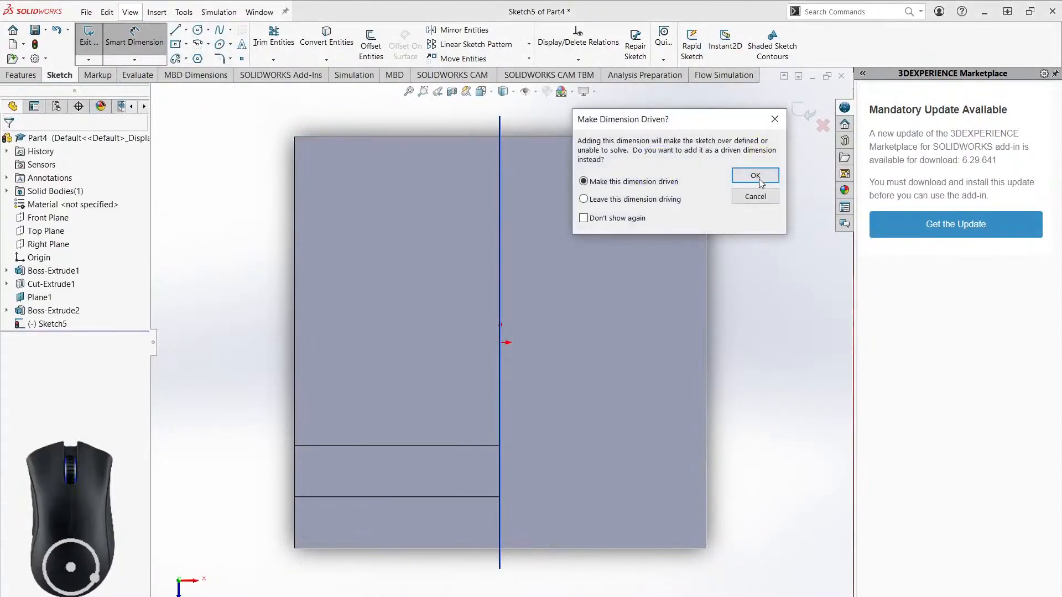
left_click(754, 198)
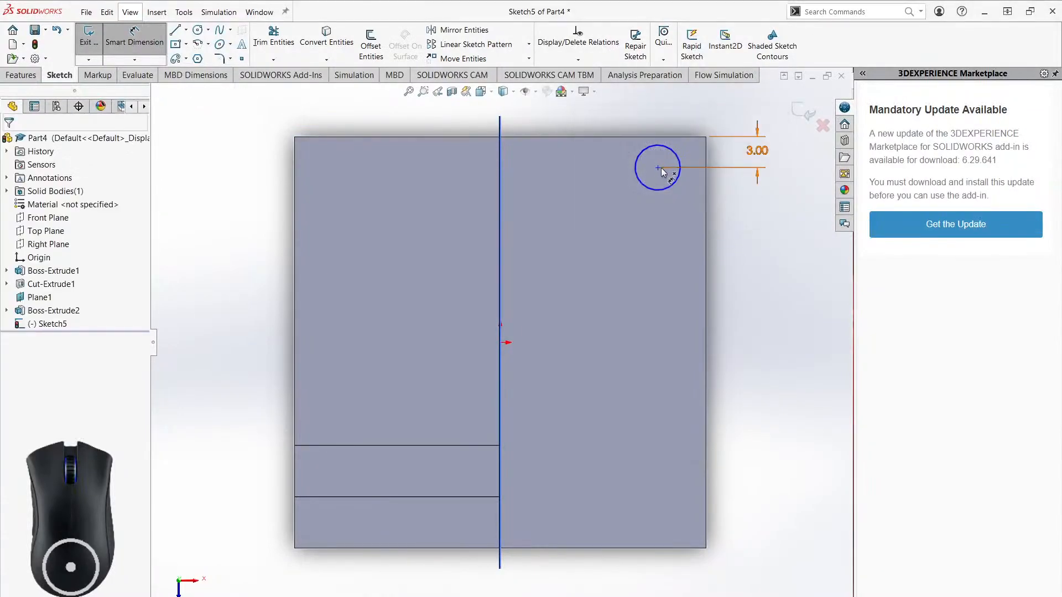
- Dimension the circle's centre 3 mm from the adjacent edge perpendicular to the bar, above the face with the hole
left_click(706, 183)
left_click(684, 108)
type("3")
key("Return")
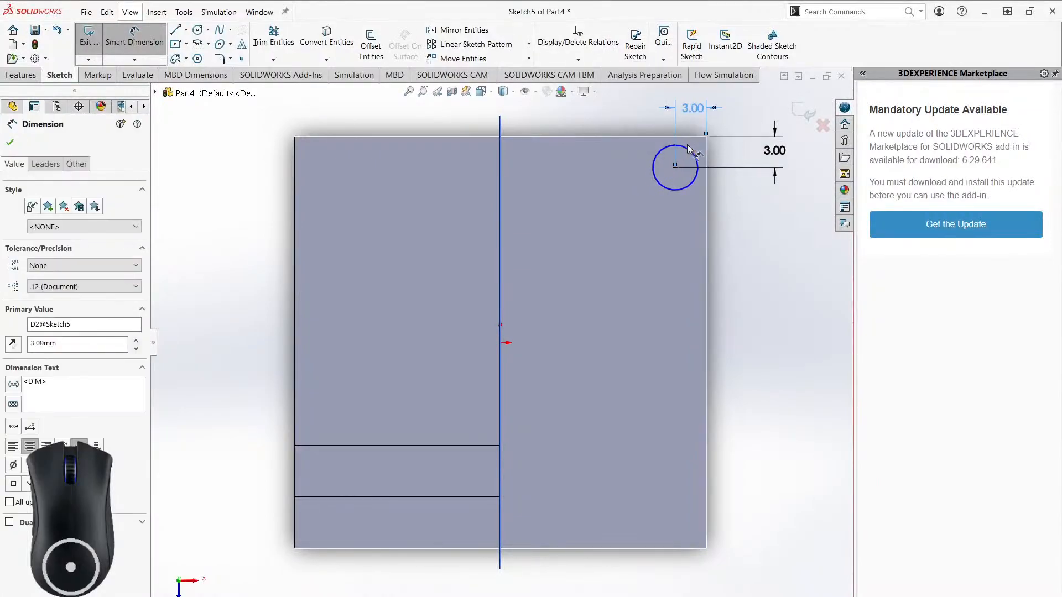
- Set the circle's diameter to 4 mm and leave the dimension tool
left_click(688, 147)
left_click(602, 115)
type("4")
key("Return")
right_click(735, 244)
left_click(771, 276)
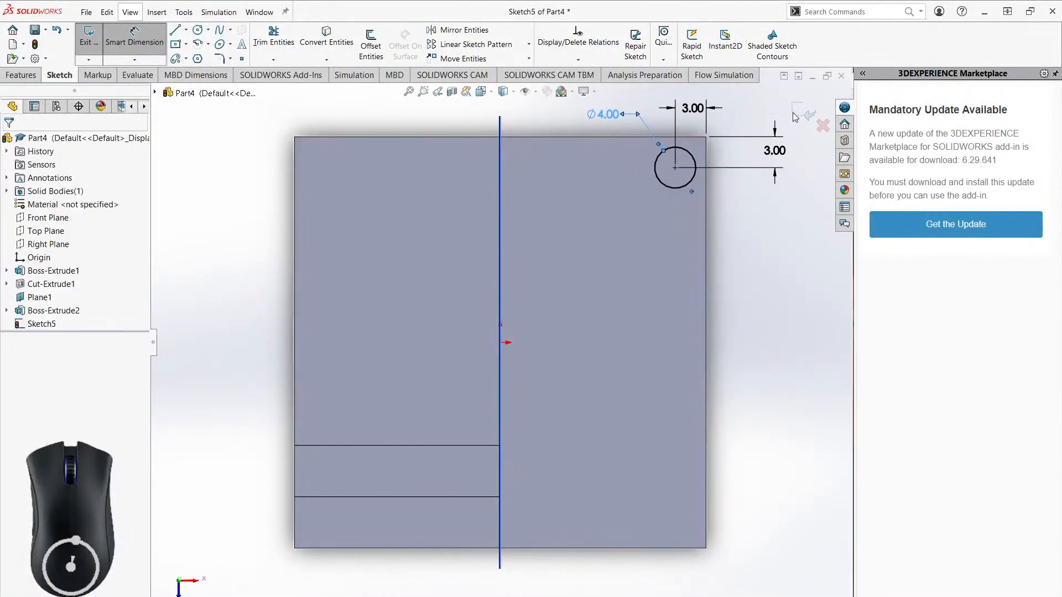
- Exit the sketch and examine the circle at the corner of the block's top face
mouse_move(759, 293)
middle_mouse_down()
mouse_move(759, 257)
mouse_move(643, 224)
middle_mouse_up()
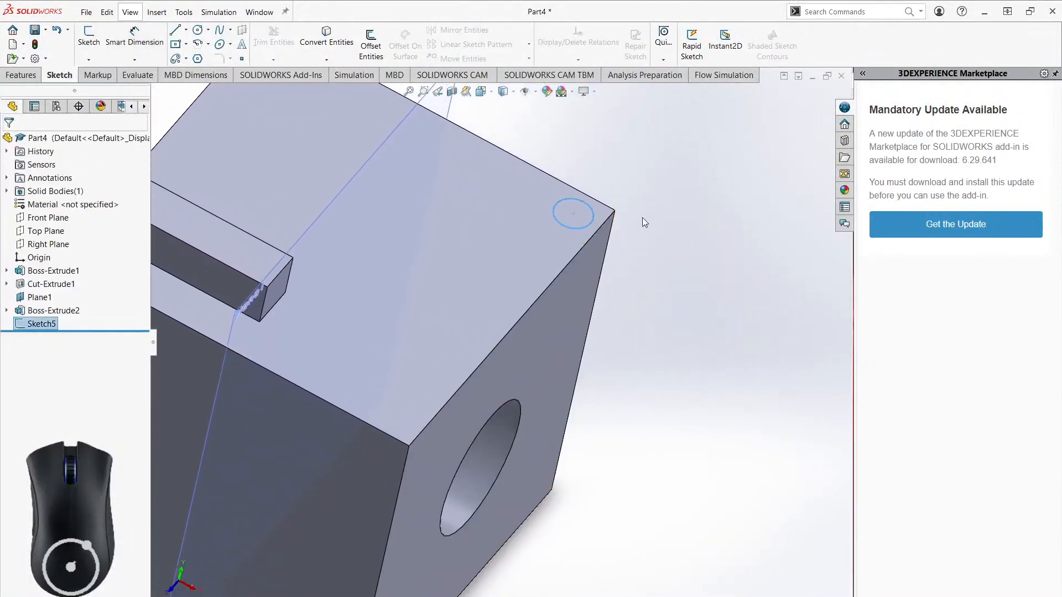
left_click(685, 219)
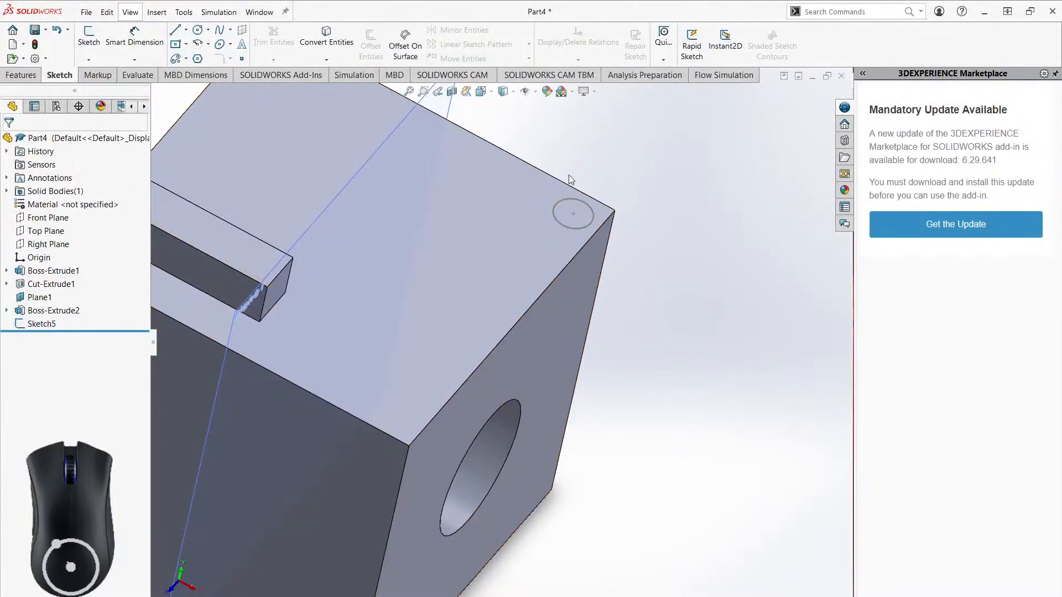
left_click(569, 201)
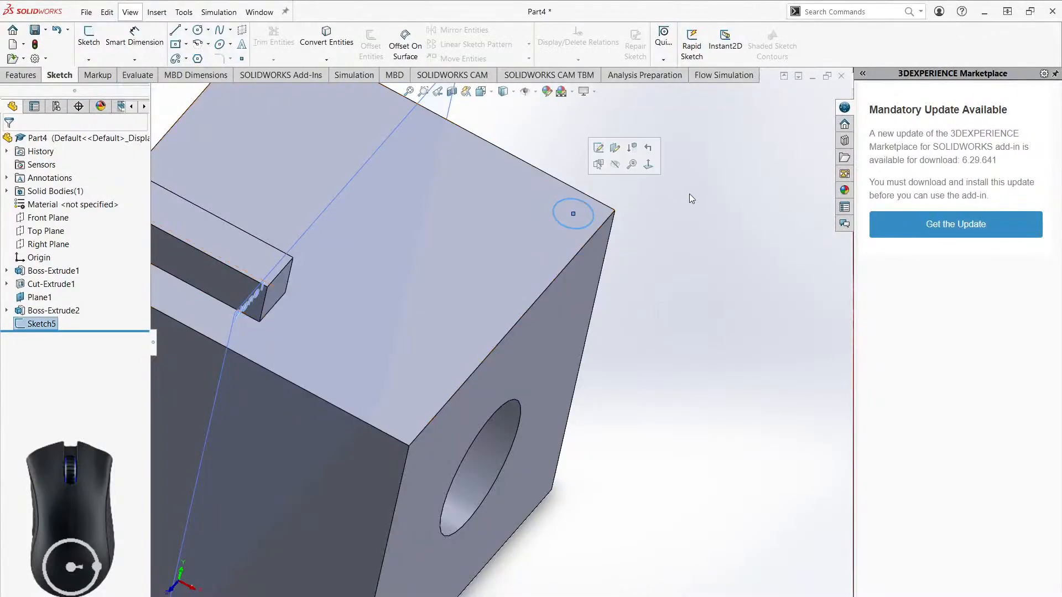
left_click(682, 178)
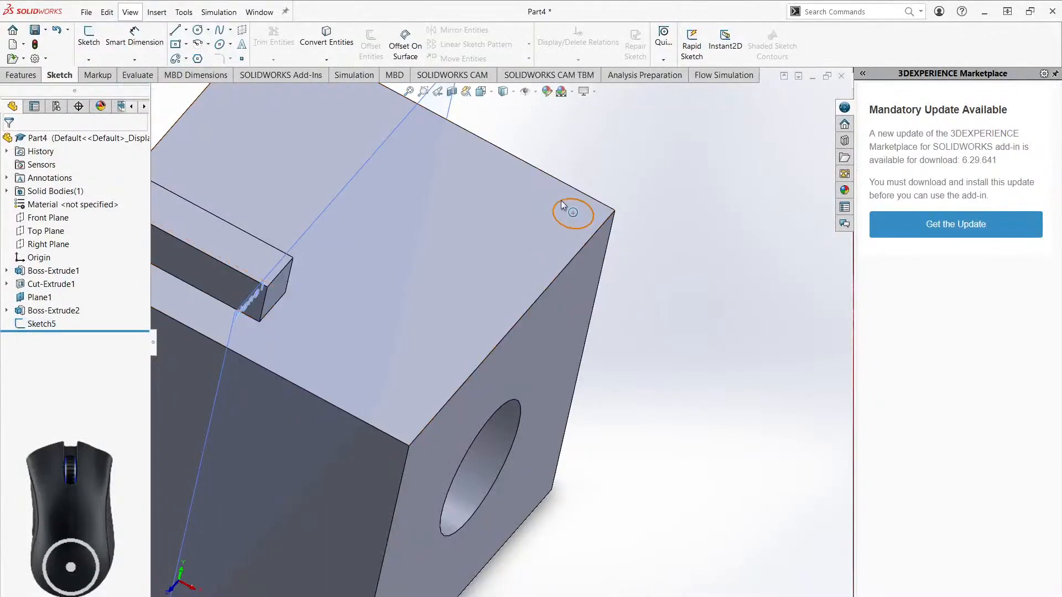
middle_click_drag(666, 244, 736, 254, "ctrl")
middle_click_drag(670, 267, 745, 250, "ctrl")
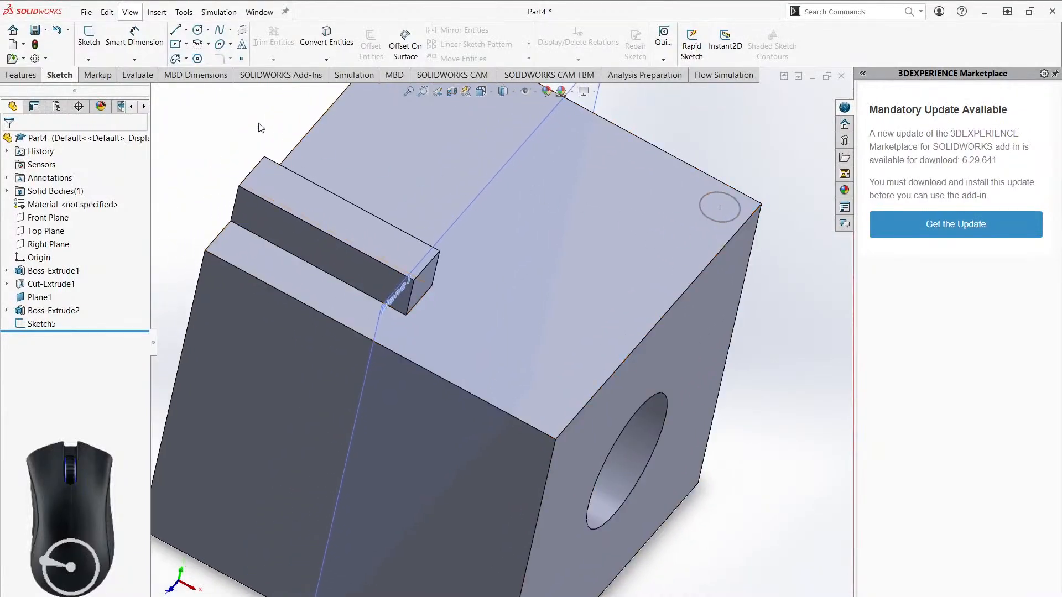
- Start an Extruded Cut using the existing circle sketch at the block's top corner
left_click(21, 76)
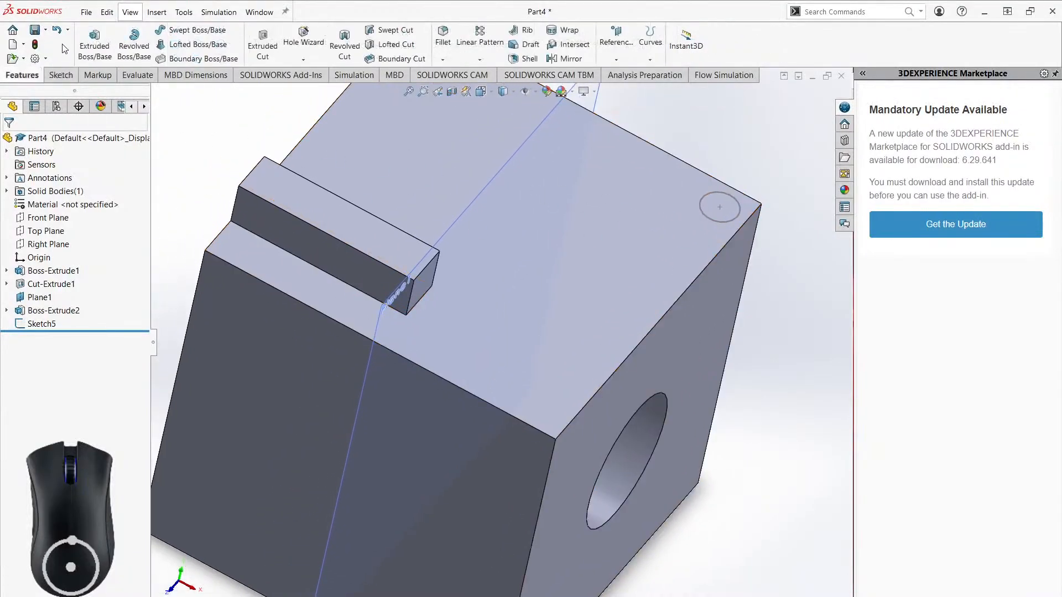
left_click(262, 50)
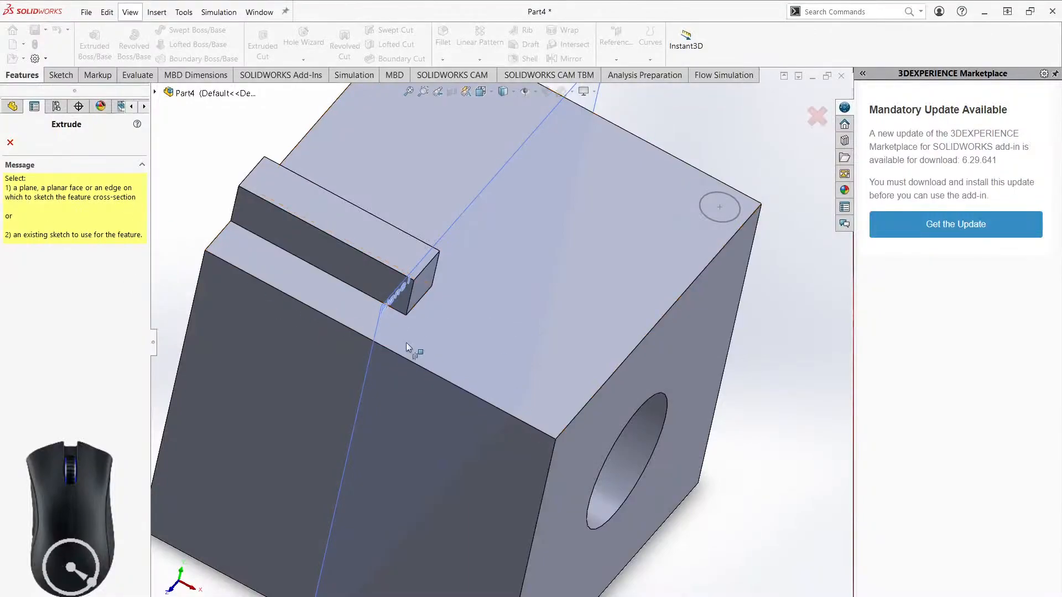
middle_click_drag(763, 368, 742, 360)
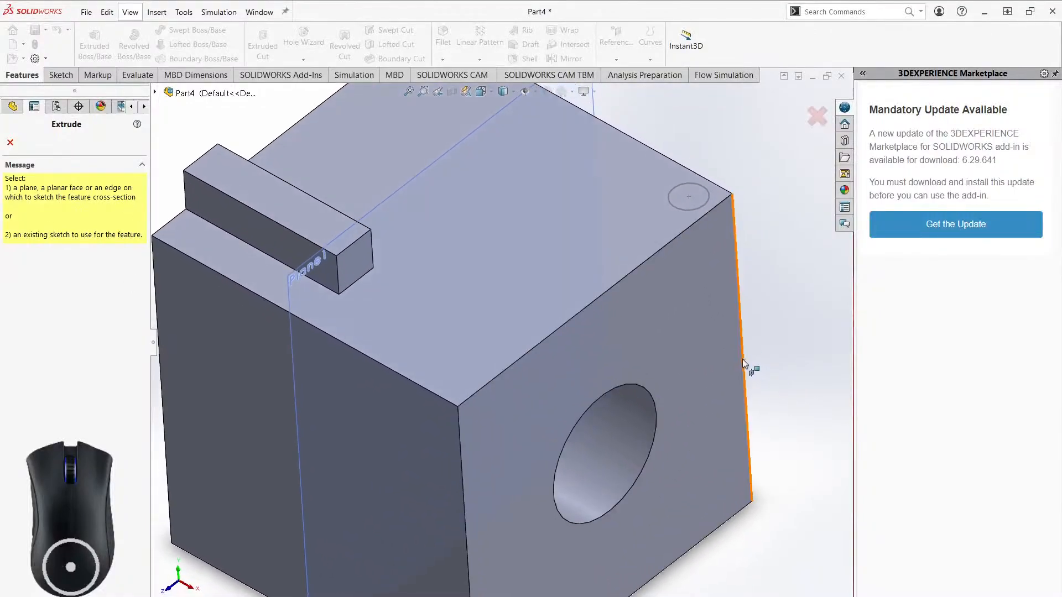
middle_click_drag(657, 384, 354, 252)
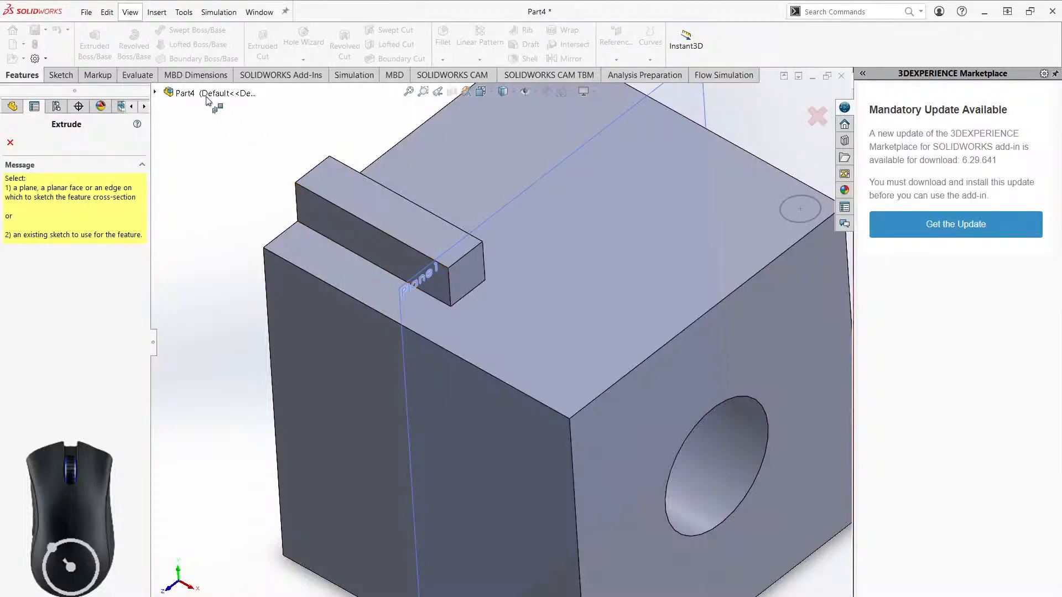
left_click(155, 93)
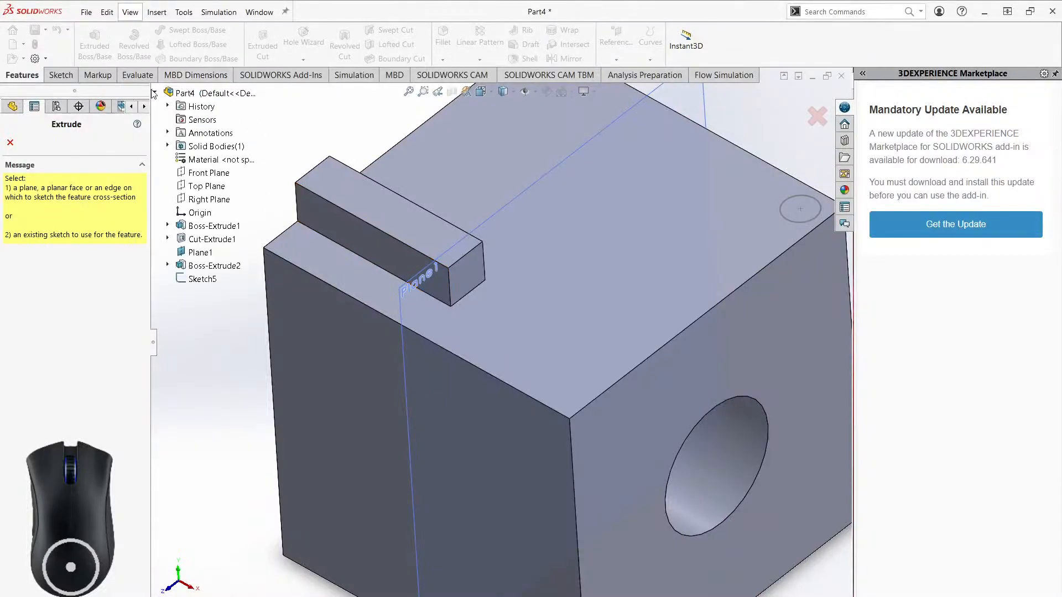
left_click(200, 279)
middle_click_drag(622, 304, 388, 260, "ctrl")
- Try adding the circle and the surrounding top-face region as cut contours, and clear all contour selections
left_click(51, 386)
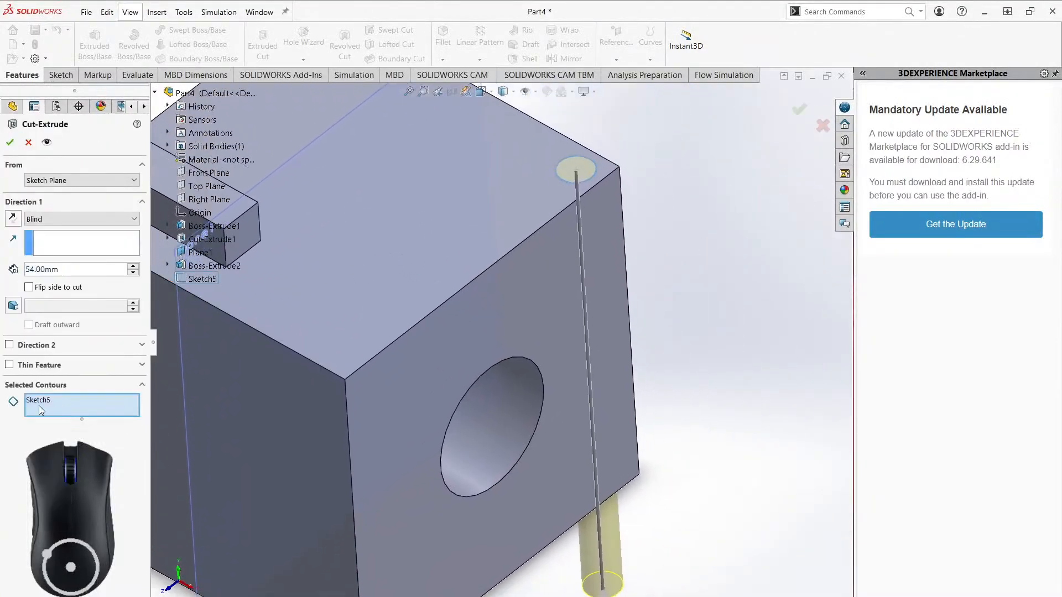
left_click(582, 166)
left_click(448, 167)
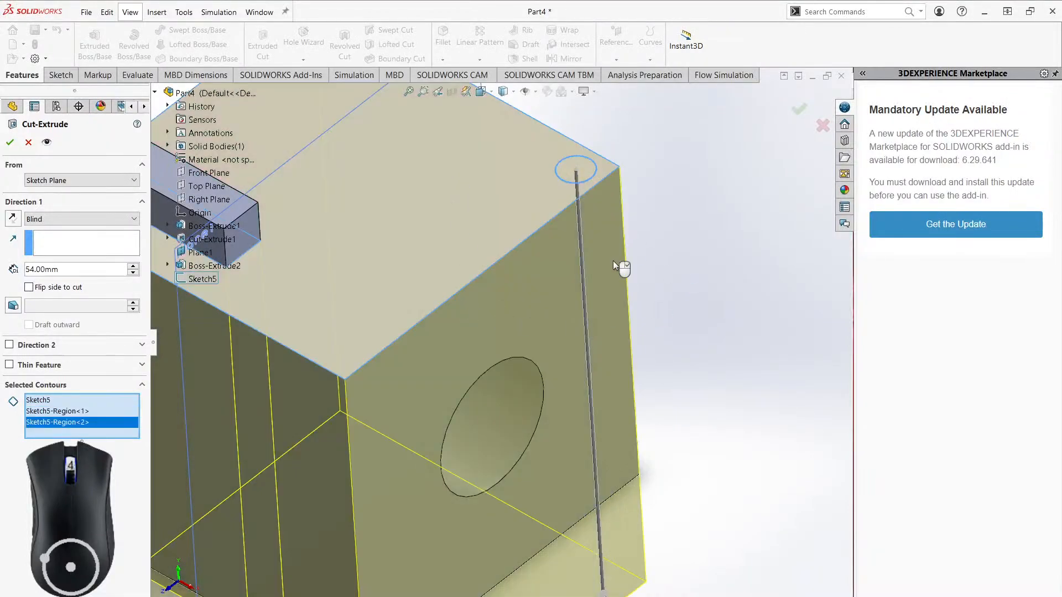
scroll(613, 261, "up", 5)
right_click(52, 413)
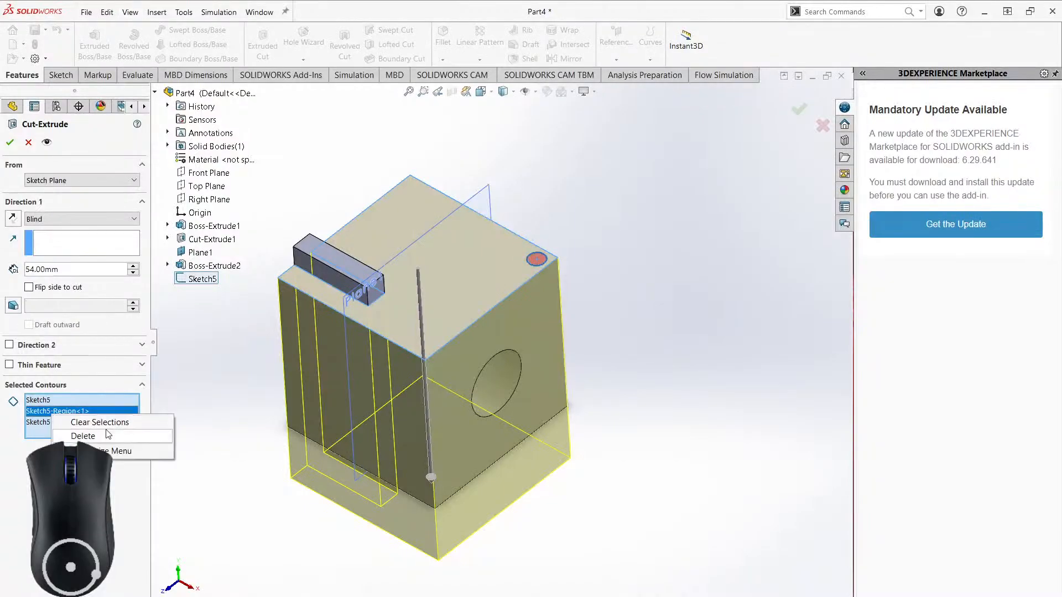
left_click(87, 424)
- Select only the region inside the corner circle as the cut's contour and check its preview from below
scroll(537, 260, "down", 5)
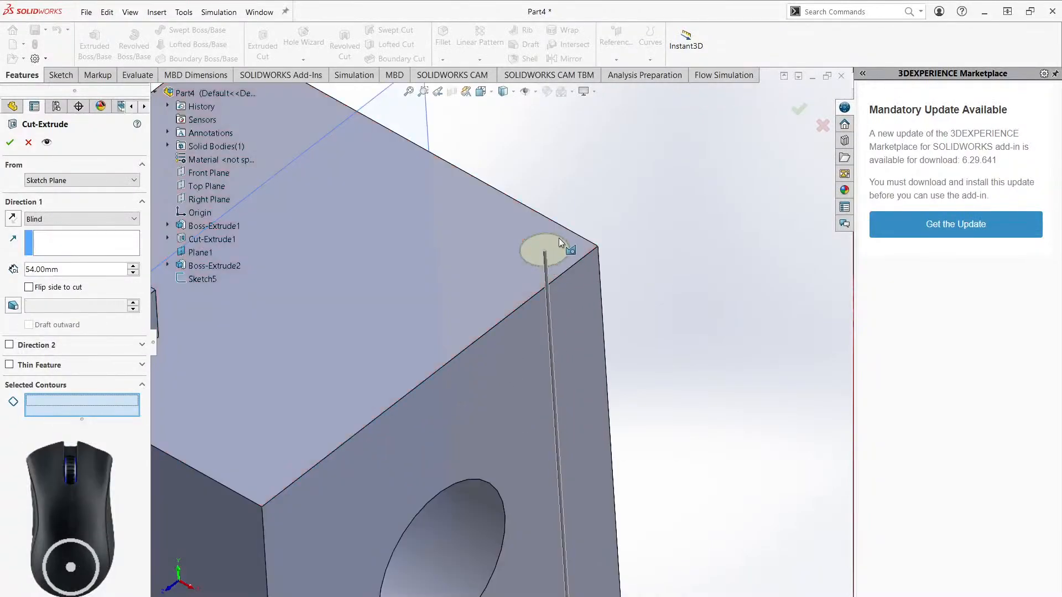
left_click(558, 266)
scroll(520, 301, "up", 5)
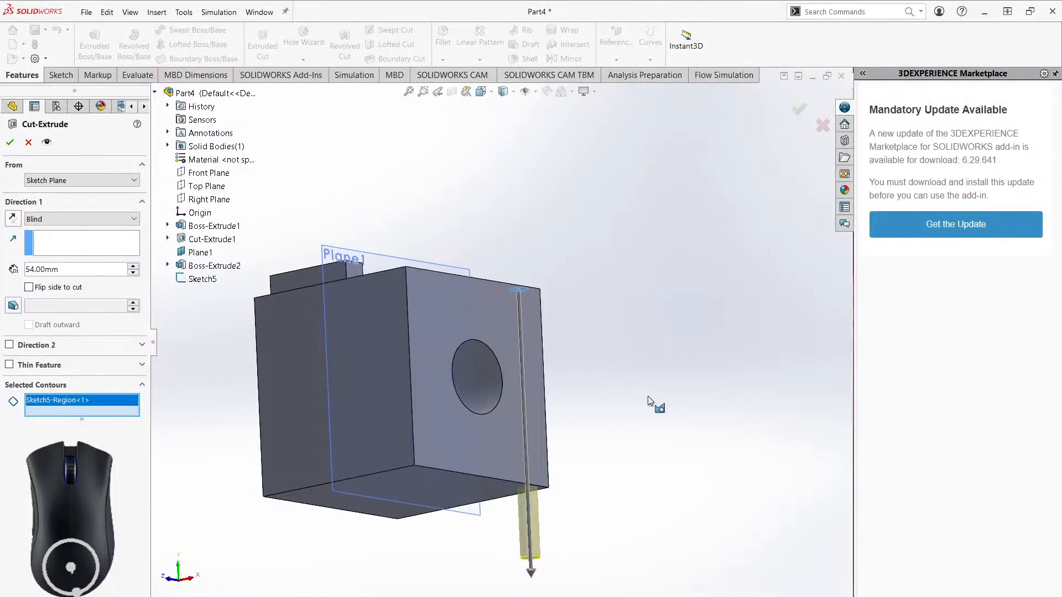
middle_click_drag(647, 403, 515, 453)
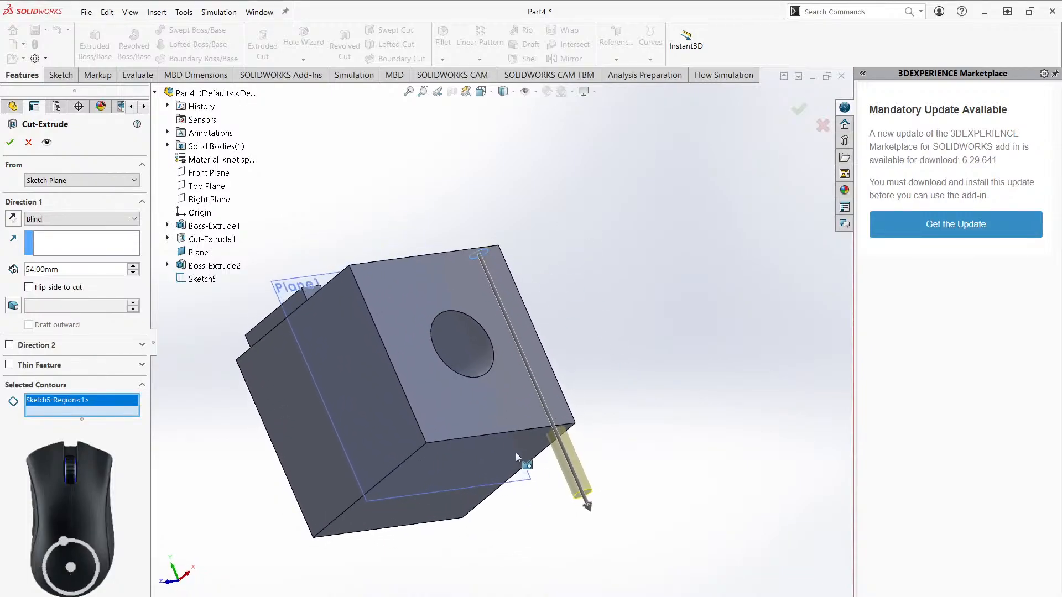
- Set the cut's blind depth to 40 mm and check where it ends on the block
double_click(83, 269)
type("40")
key("Return")
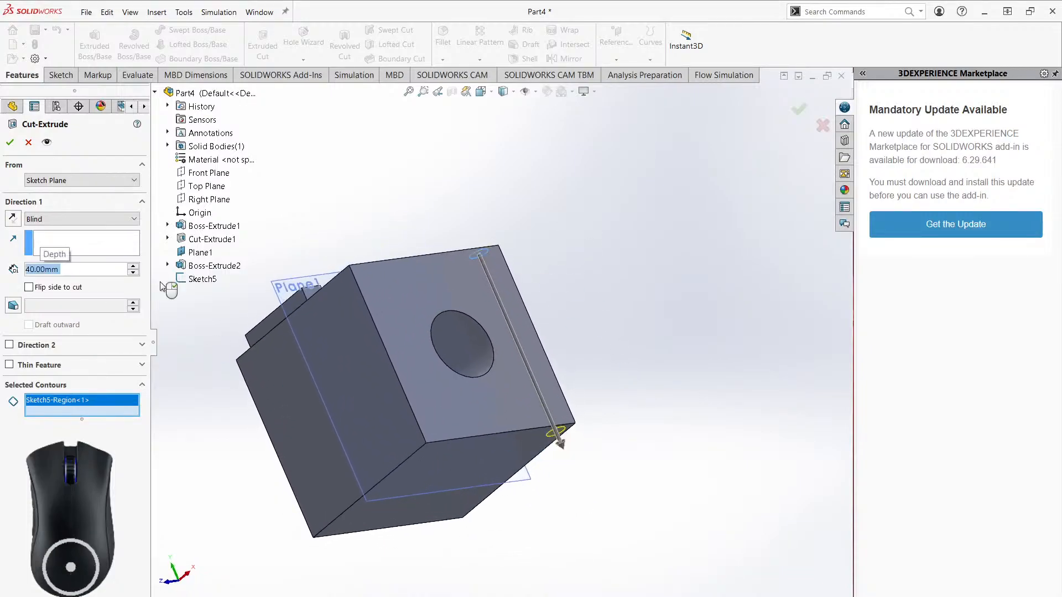
middle_click_drag(634, 338, 604, 416)
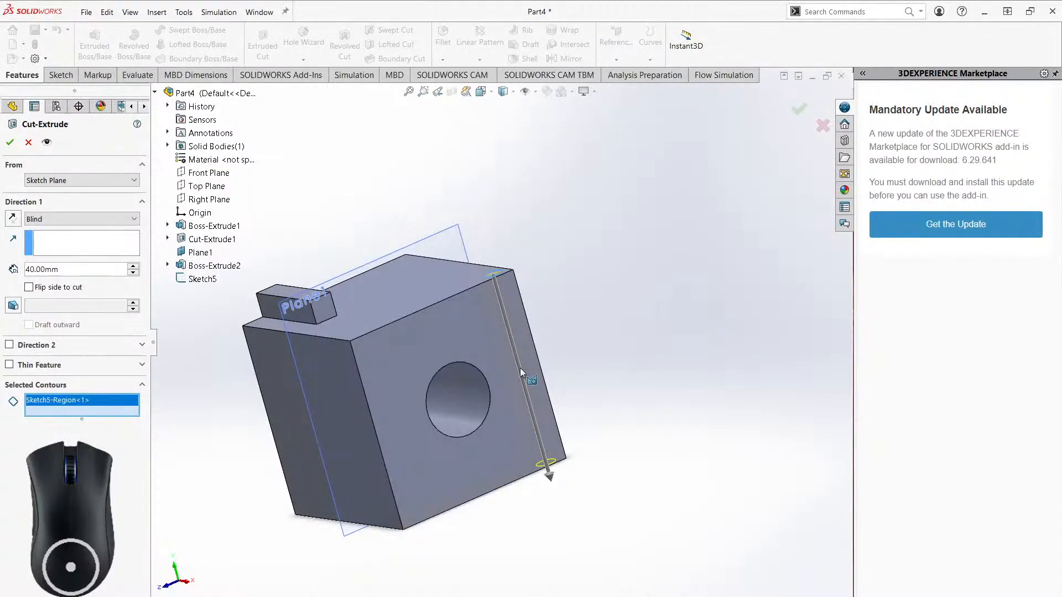
- Set the cut's end condition to Through All and inspect the preview at the bottom face
left_click(58, 219)
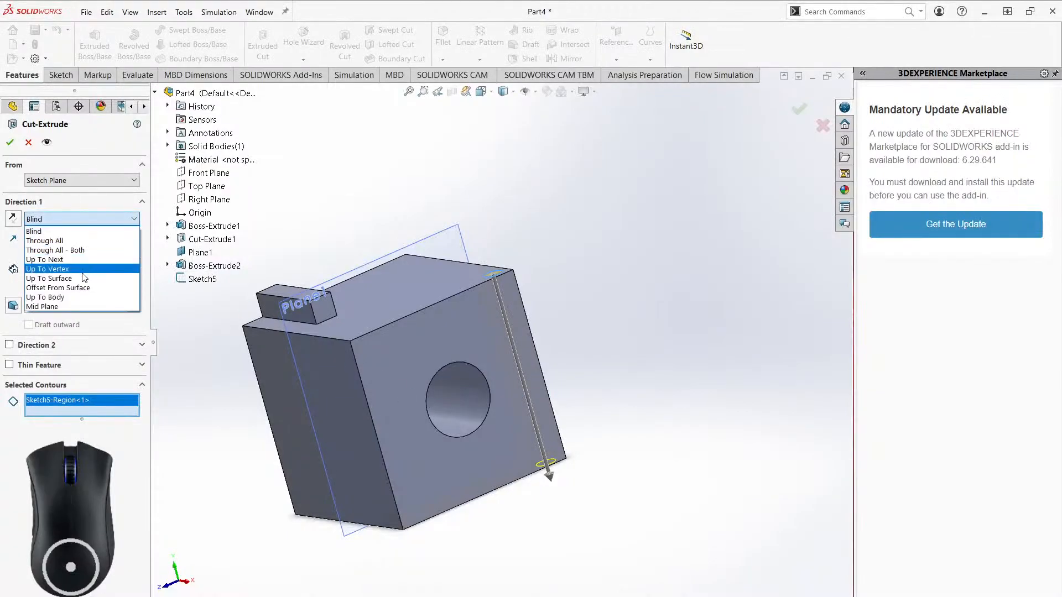
left_click(44, 241)
middle_click_drag(604, 383, 457, 423)
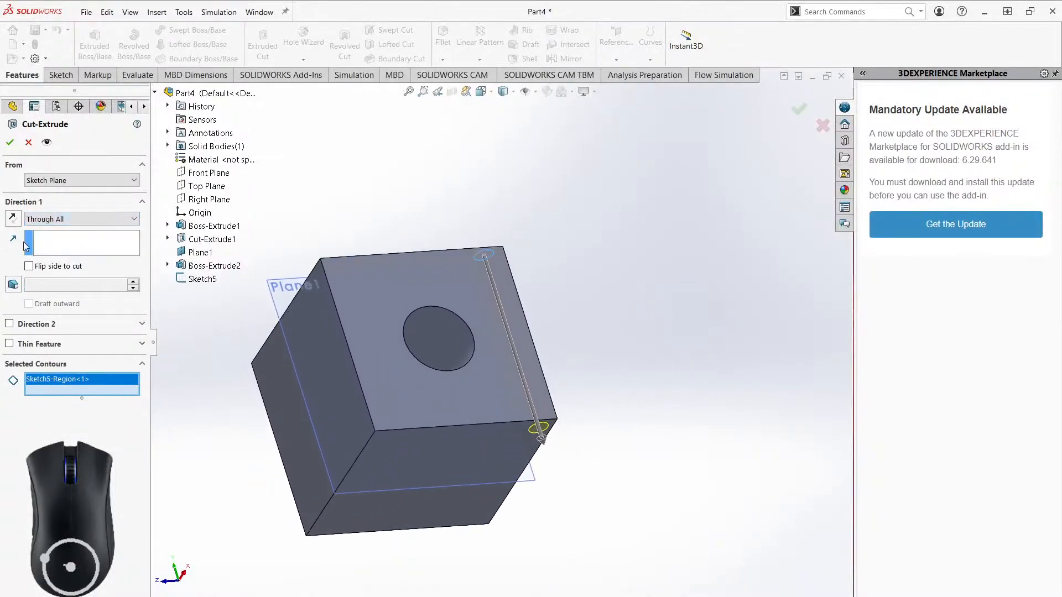
- Switch the cut's end condition to Blind with a depth of 25 mm
left_click(37, 220)
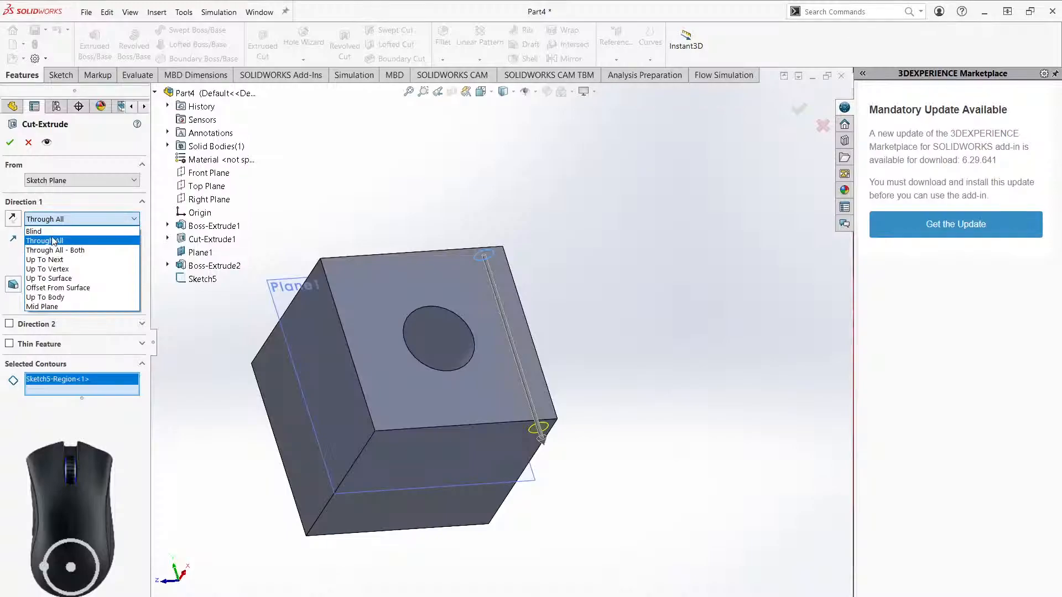
left_click(56, 230)
type("25")
key("Return")
- Return the circle's cut to Through All, complete it, and inspect the corner hole through the block
left_click(64, 218)
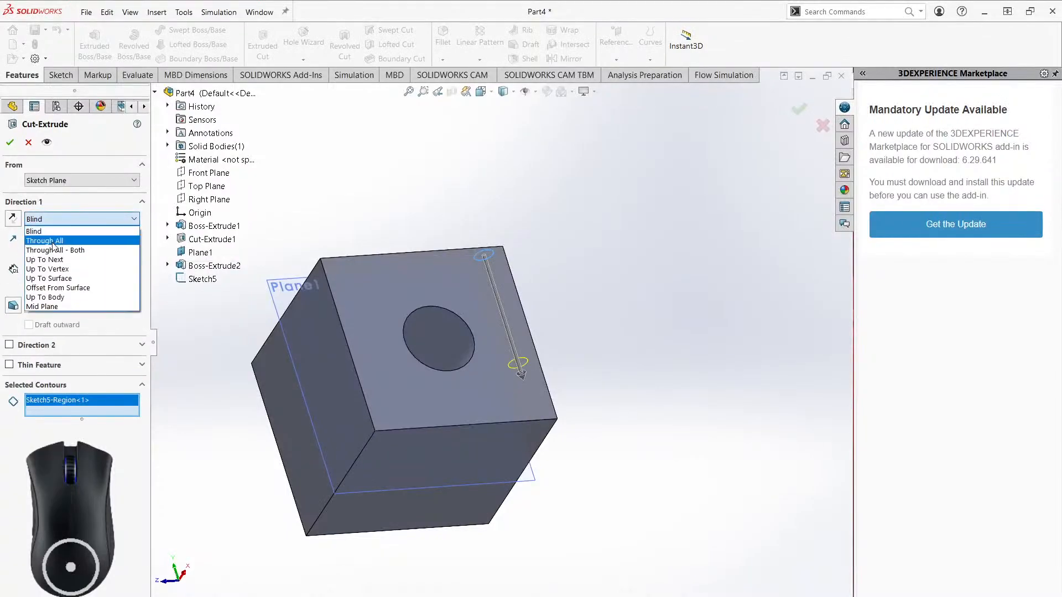
left_click(83, 240)
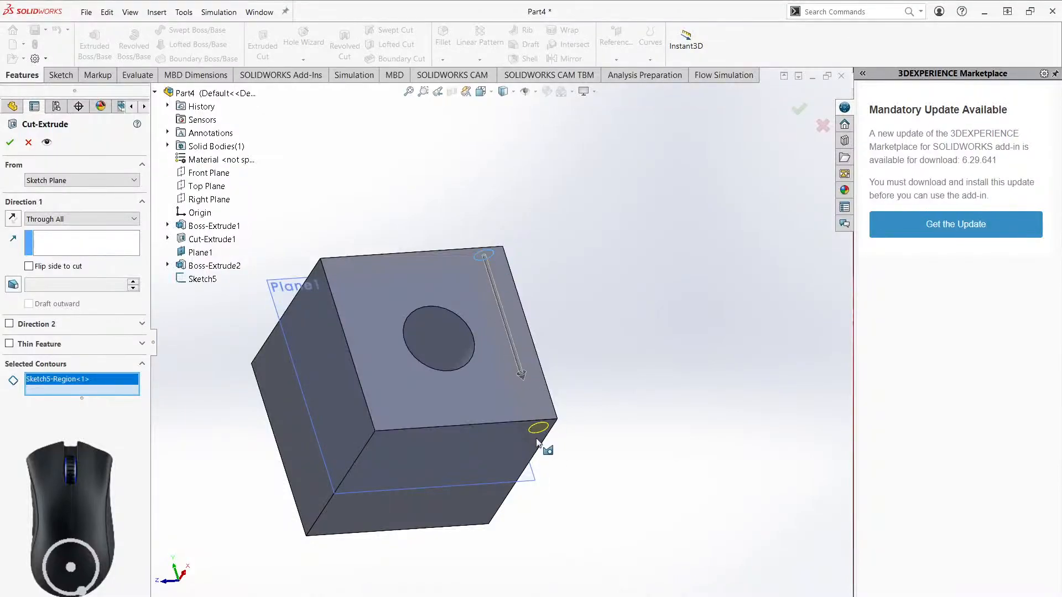
middle_click_drag(606, 288, 581, 202)
scroll(510, 297, "down", 5)
middle_click_drag(510, 298, 602, 571)
scroll(576, 460, "up", 5)
scroll(576, 459, "up", 3)
middle_click_drag(564, 382, 522, 396)
scroll(429, 376, "down", 3)
- Start a new sketch on the block's top face and view it straight on
left_click(61, 77)
left_click(88, 42)
left_click(443, 328)
right_click(42, 337)
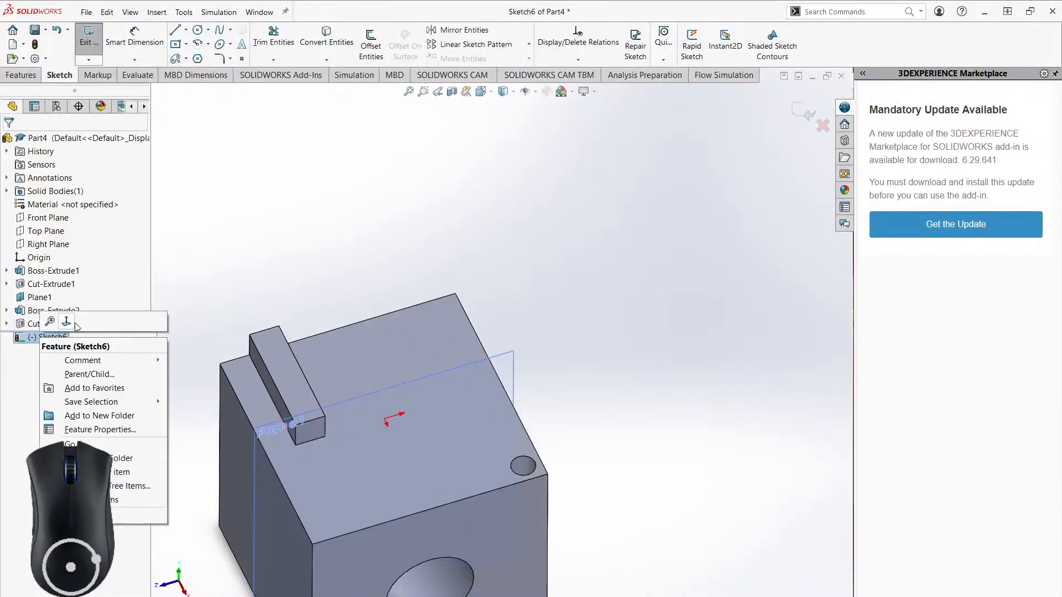
left_click(76, 325)
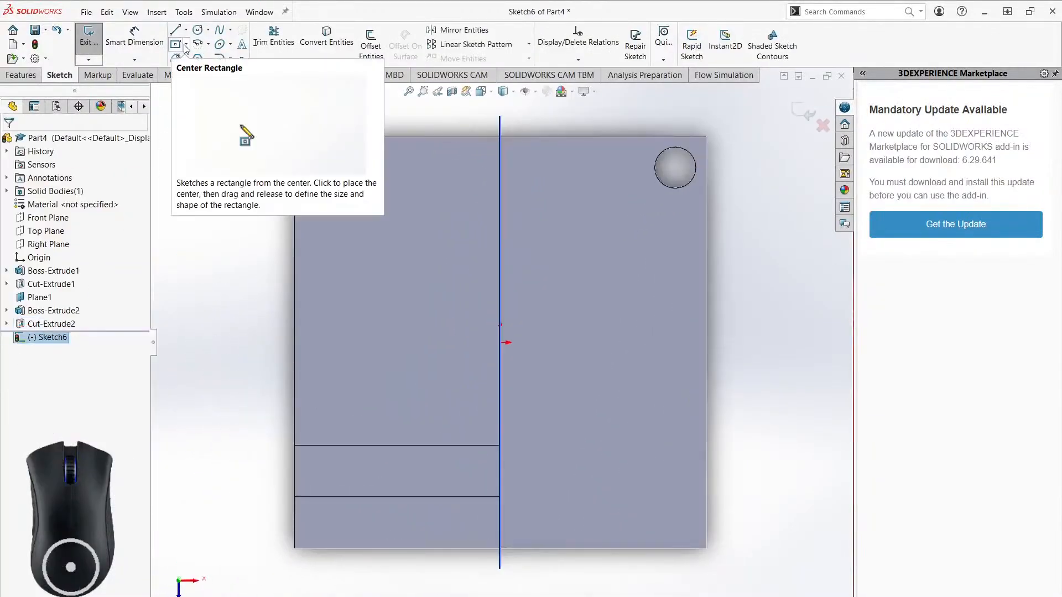
- Draw a corner rectangle about 3.2 mm square on the top face, near the corner across from the small hole and away from the bar
left_click(186, 44)
left_click(194, 59)
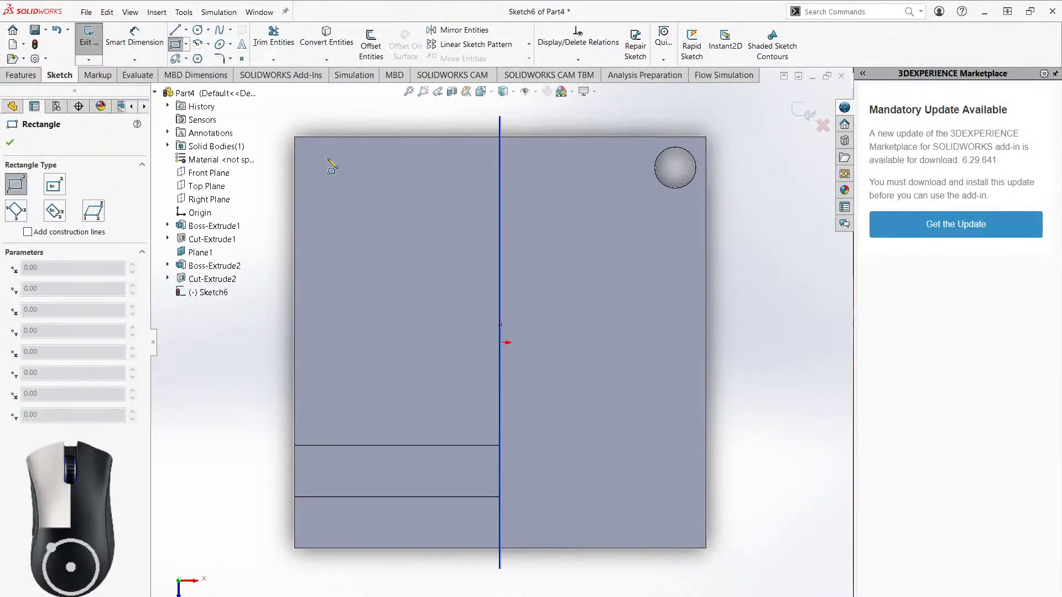
left_click(328, 158)
left_click(360, 190)
right_click(443, 222)
left_click(446, 210)
- Dimension the rectangle's outer side 3.5 mm from the nearest top-face edge perpendicular to the bar
left_click(135, 36)
left_click(328, 174)
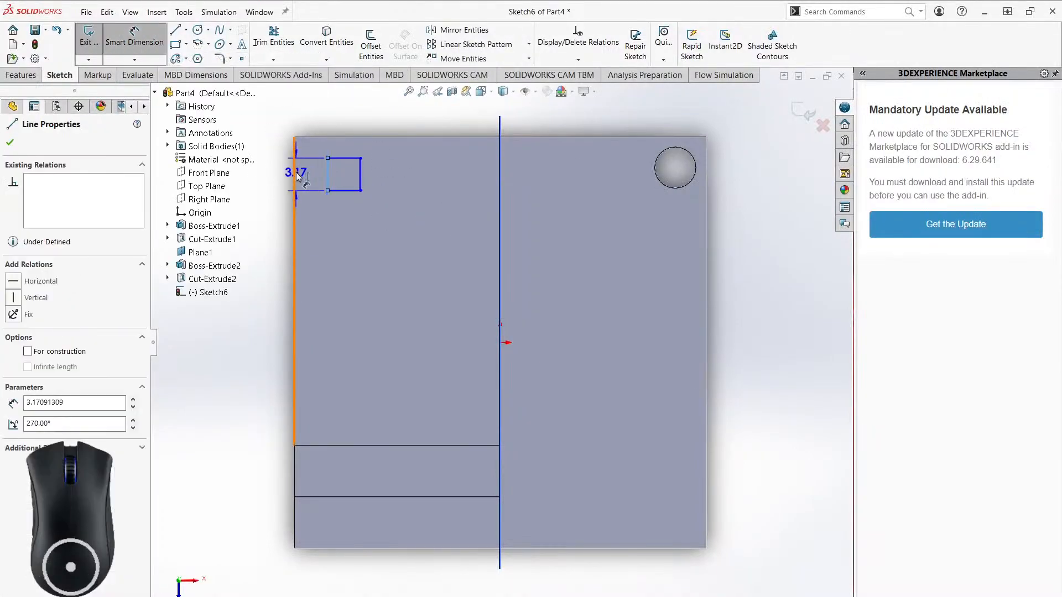
left_click(310, 118)
type("3.5")
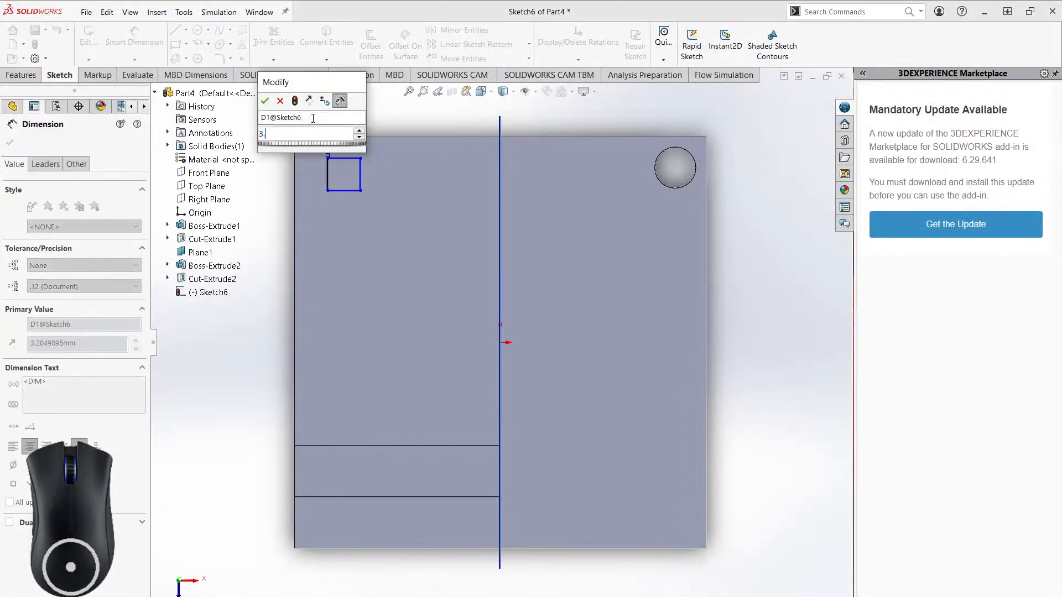
key("Return")
- Dimension the rectangle 3.5 mm from the top-face edge that is parallel to the bar and farthest from it
left_click(357, 151)
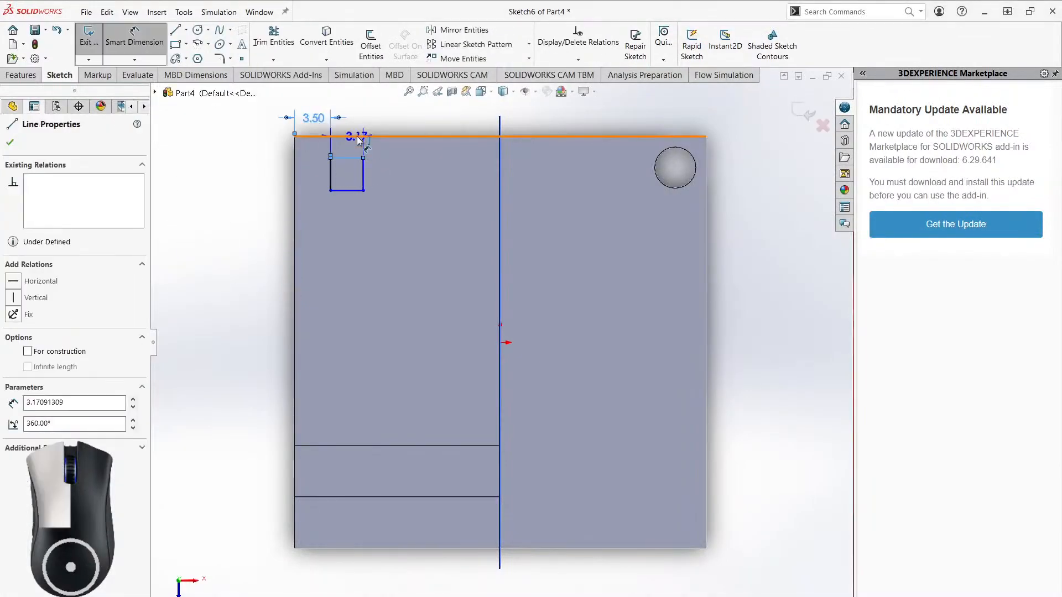
left_click(351, 137)
left_click(231, 145)
type("3.5")
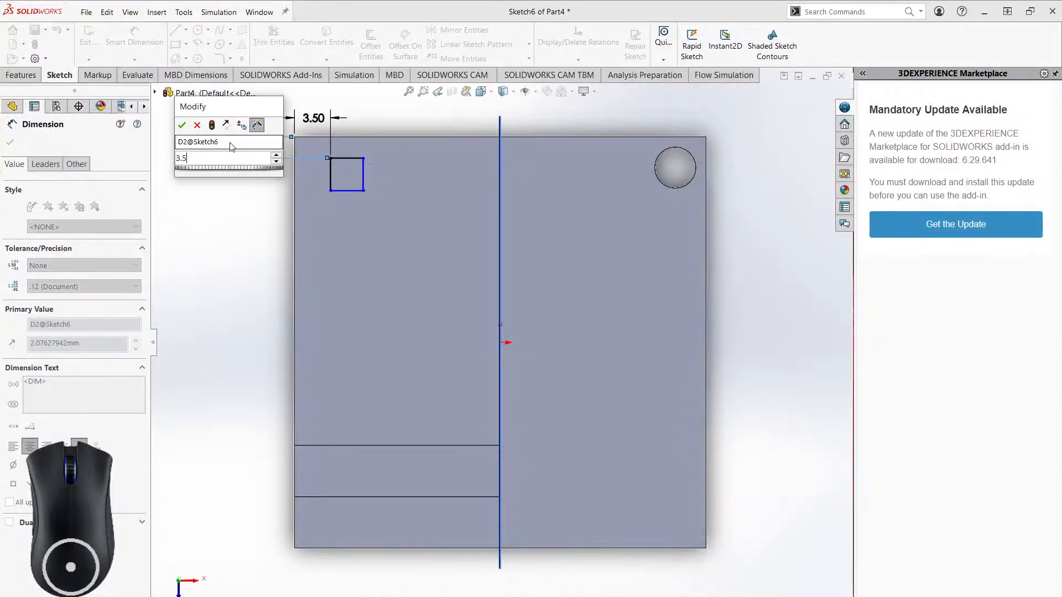
key("Return")
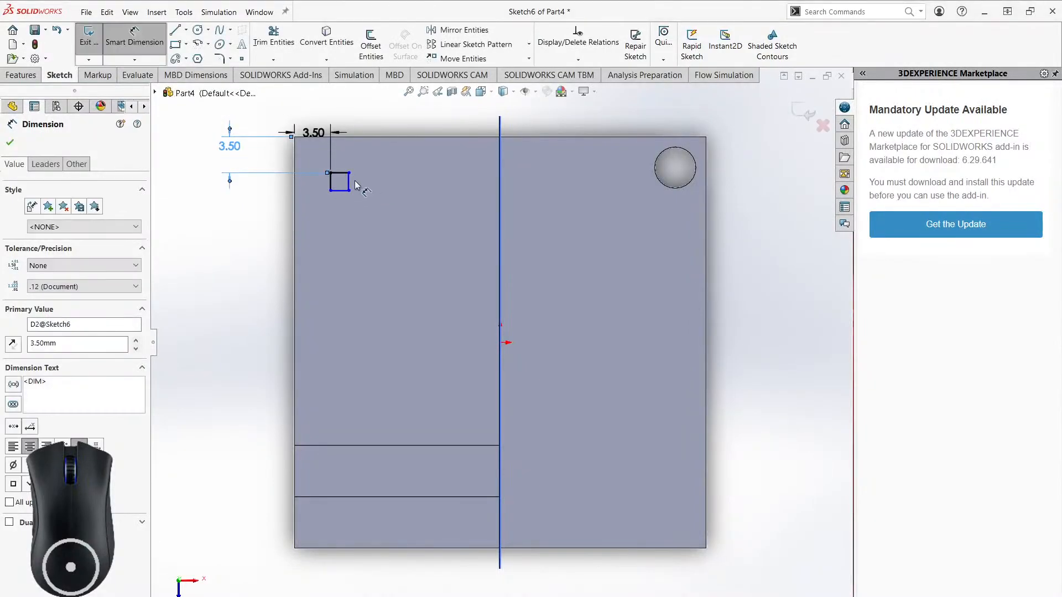
- Set the length of the rectangle's inner side to 5 mm and leave the dimension tool
scroll(356, 186, "down", 2)
left_click(371, 212)
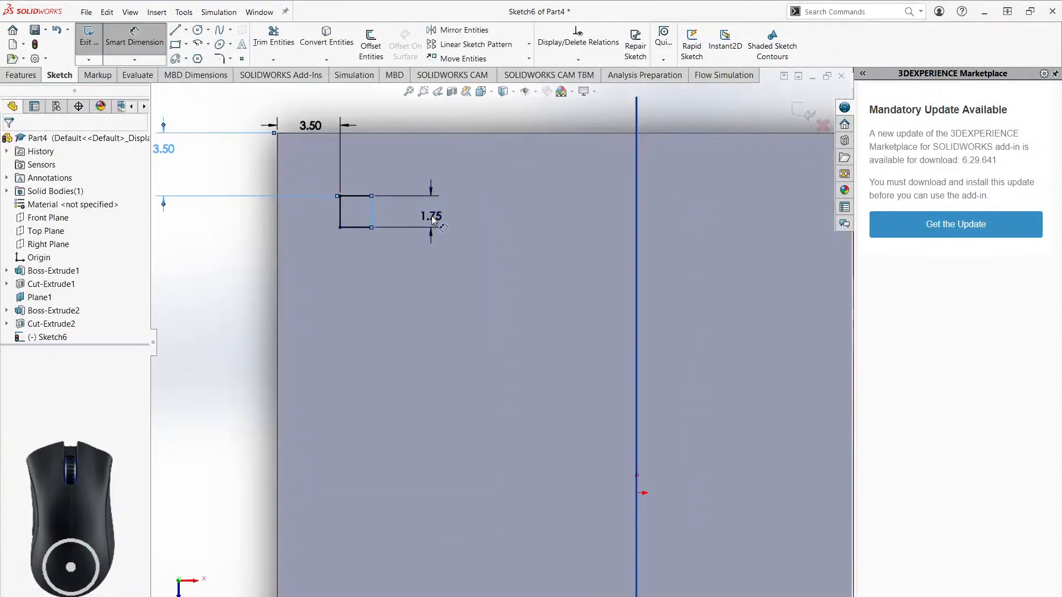
left_click(431, 216)
type("5")
key("Return")
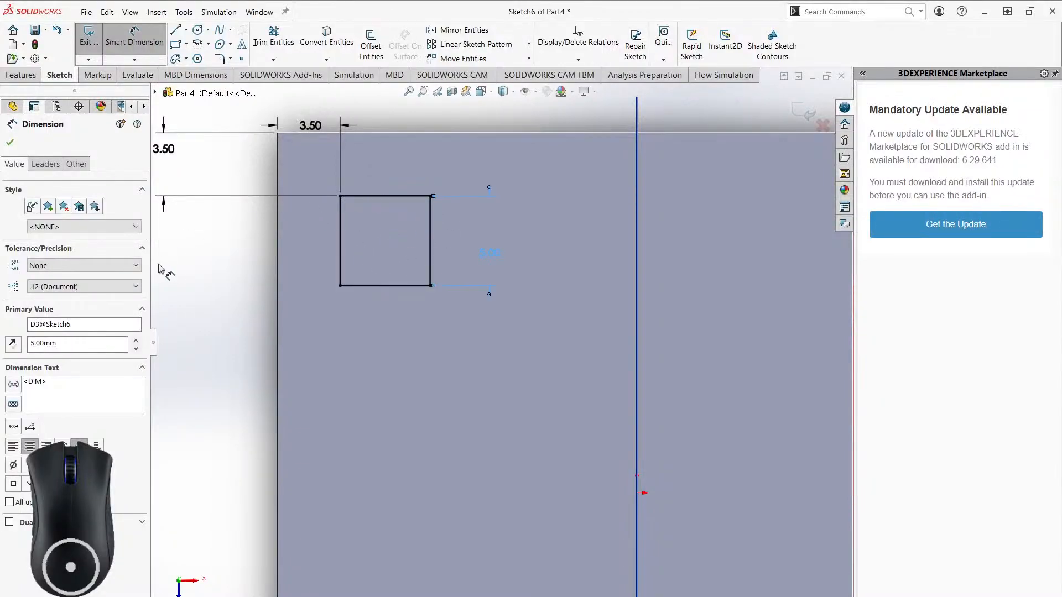
right_click(210, 282)
left_click(238, 319)
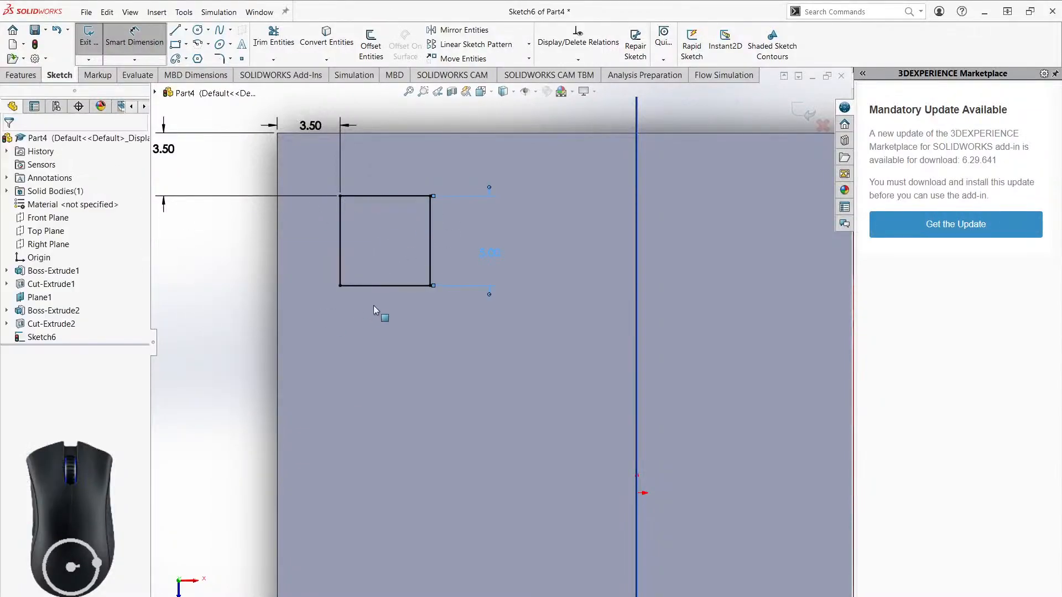
- Inspect the square's placement on the top face and exit the sketch
scroll(379, 314, "up", 6)
middle_click_drag(379, 315, 499, 307)
middle_click_drag(528, 357, 494, 279)
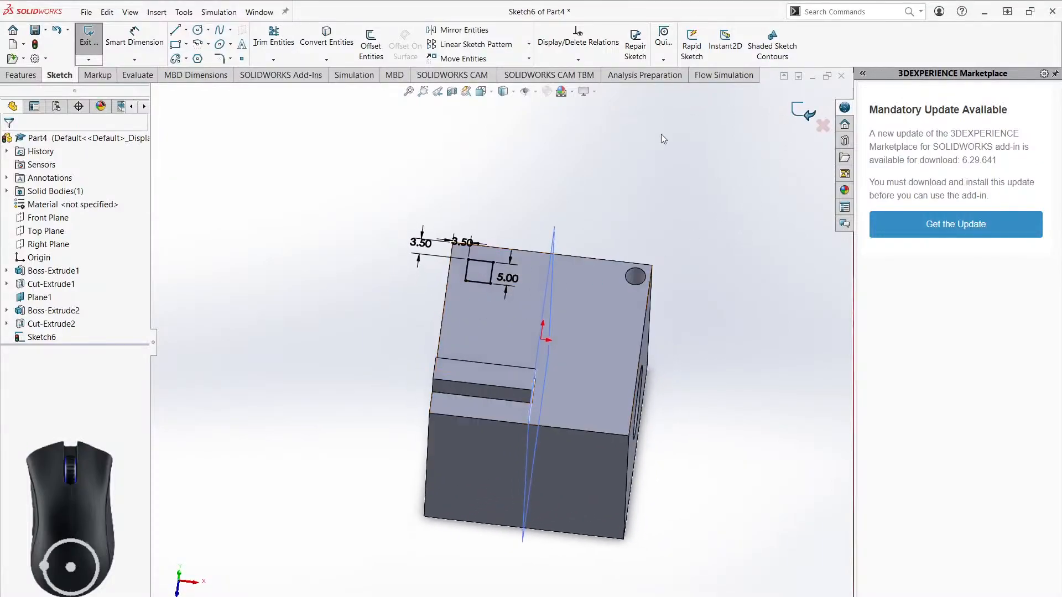
left_click(309, 238)
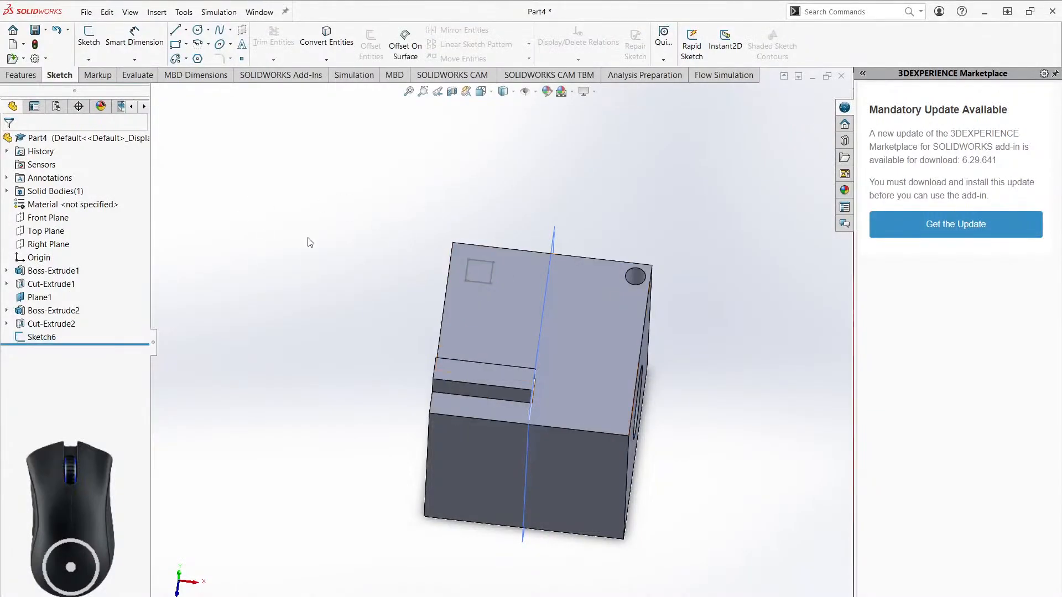
- Start a boss extrusion of the square sketch on the top face with the Offset From Surface end condition
left_click(9, 77)
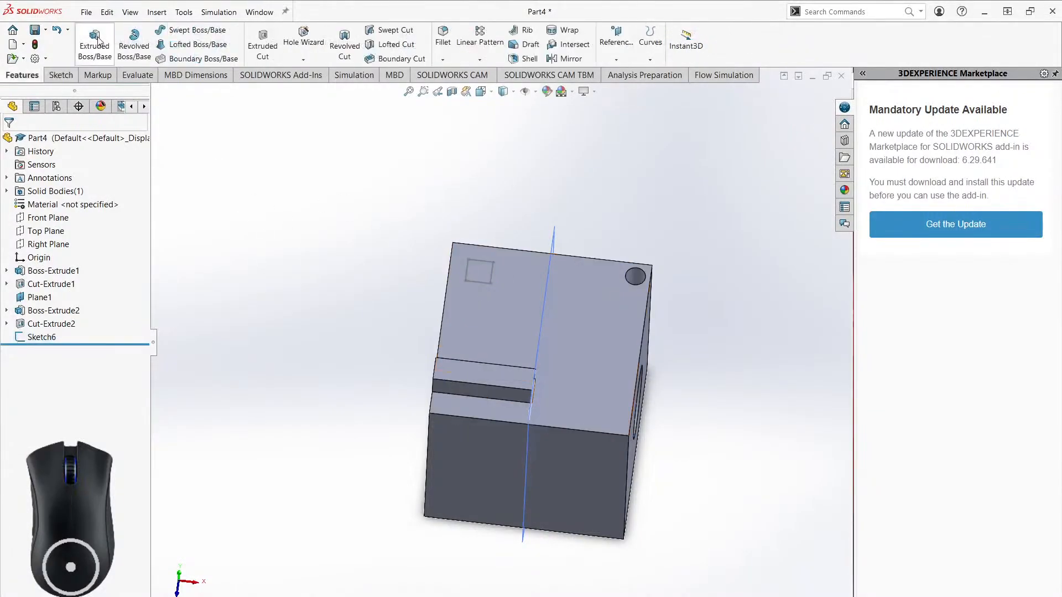
left_click(96, 44)
left_click(156, 93)
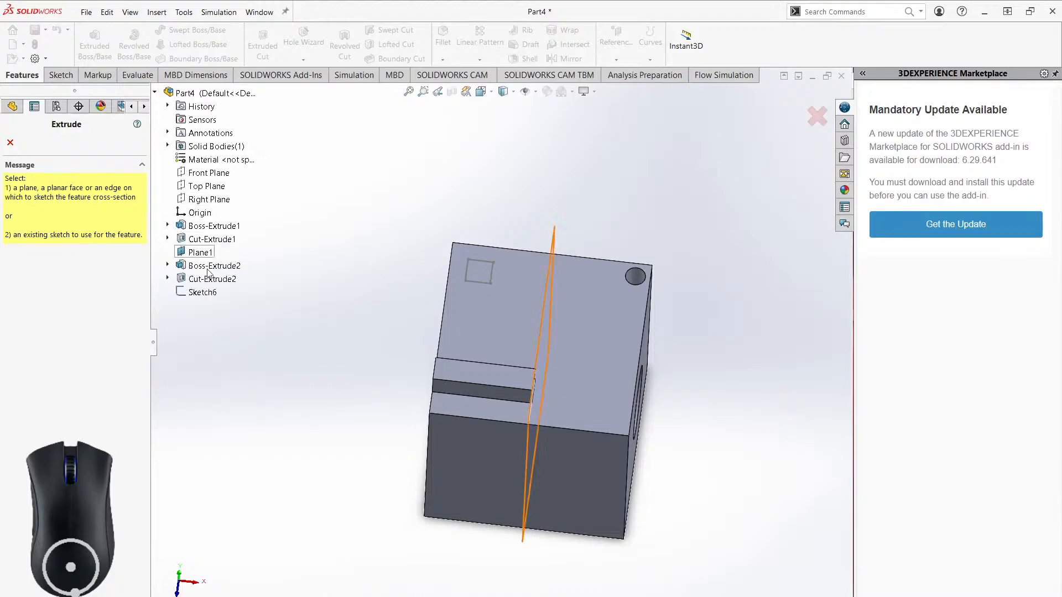
left_click(196, 293)
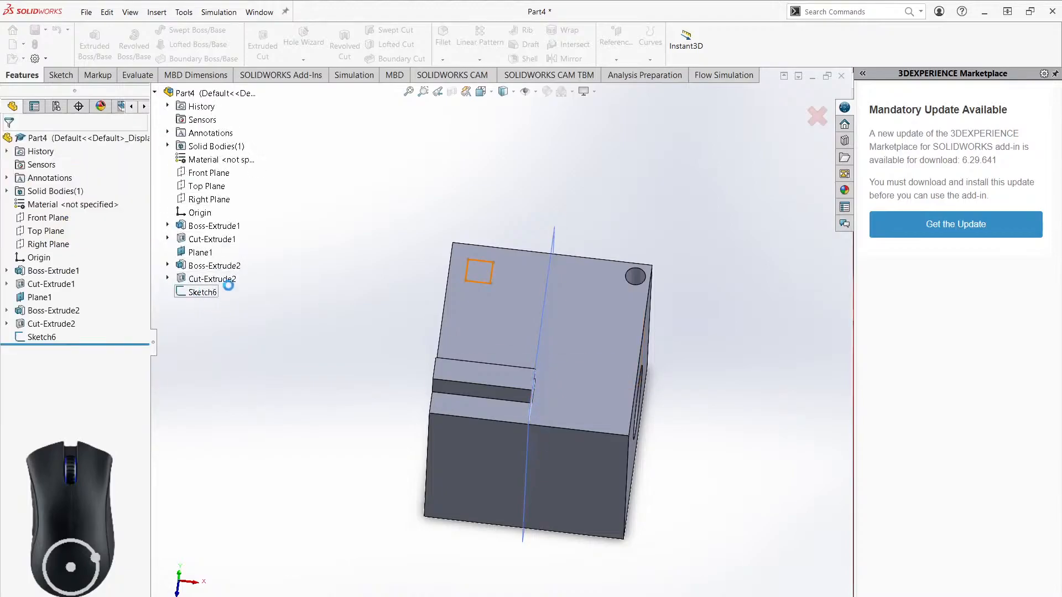
mouse_move(503, 315)
middle_mouse_down()
mouse_move(553, 261)
mouse_move(323, 324)
middle_mouse_up()
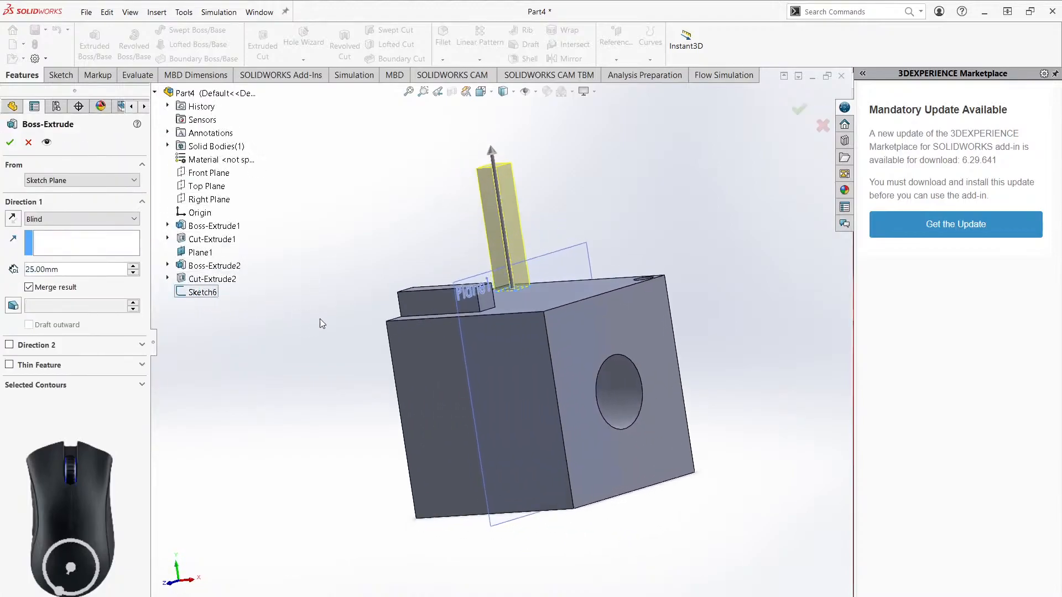
left_click(76, 220)
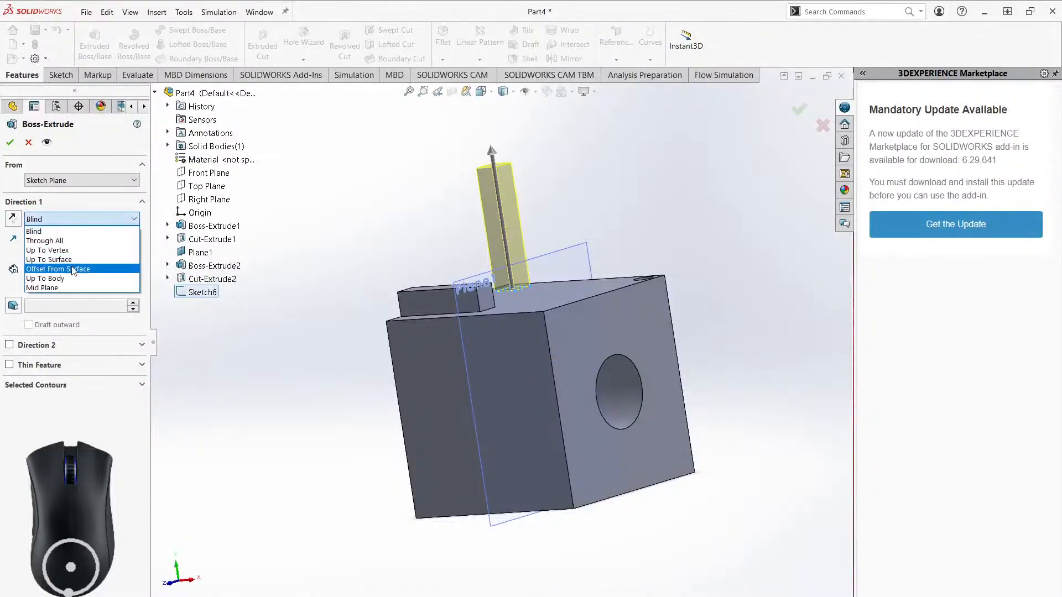
middle_click_drag(343, 256, 412, 296)
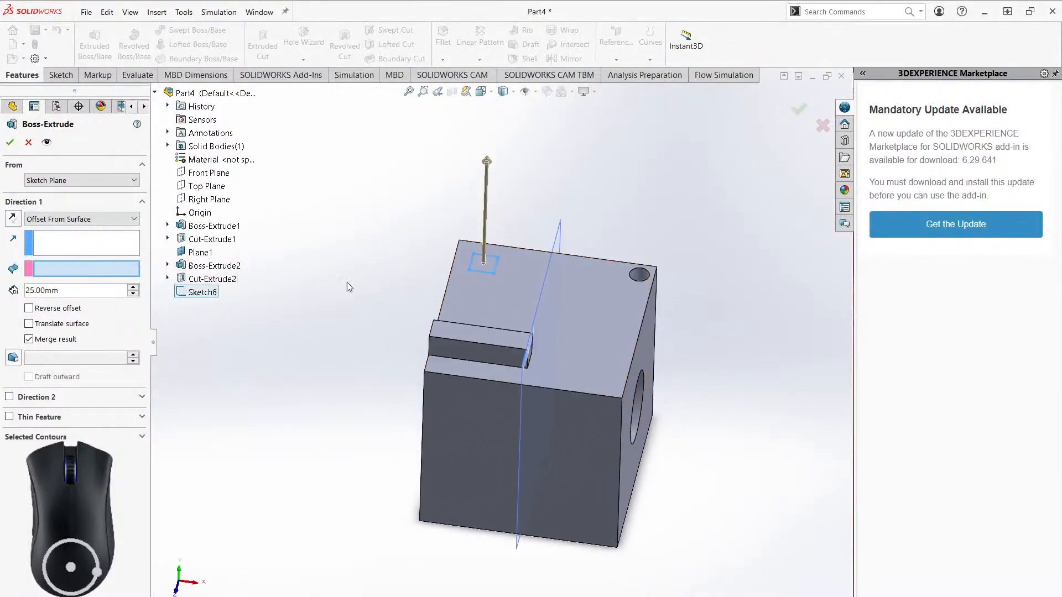
- Use the top face of the square bar as the extrusion's reference surface and set the offset distance to 20 mm
middle_click_drag(561, 319, 533, 386)
left_click(529, 383)
middle_click_drag(608, 374, 608, 292)
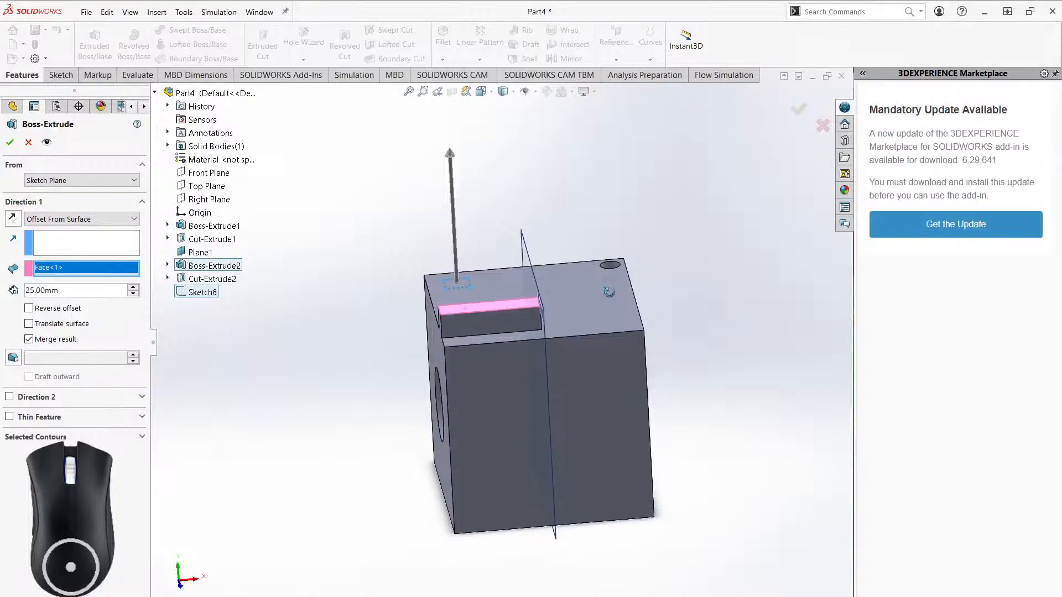
double_click(68, 291)
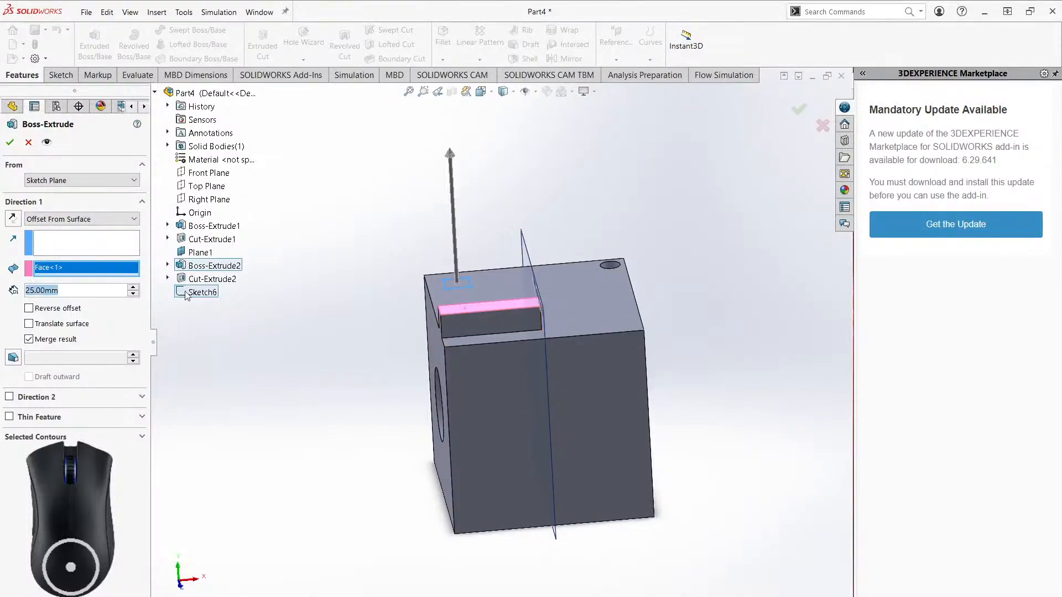
type("20")
key("Return")
- Reverse the offset so the square boss ends above the bar, keep its result merged, and confirm the extrusion
left_click(30, 339)
middle_click_drag(346, 322, 417, 332)
left_click(30, 310)
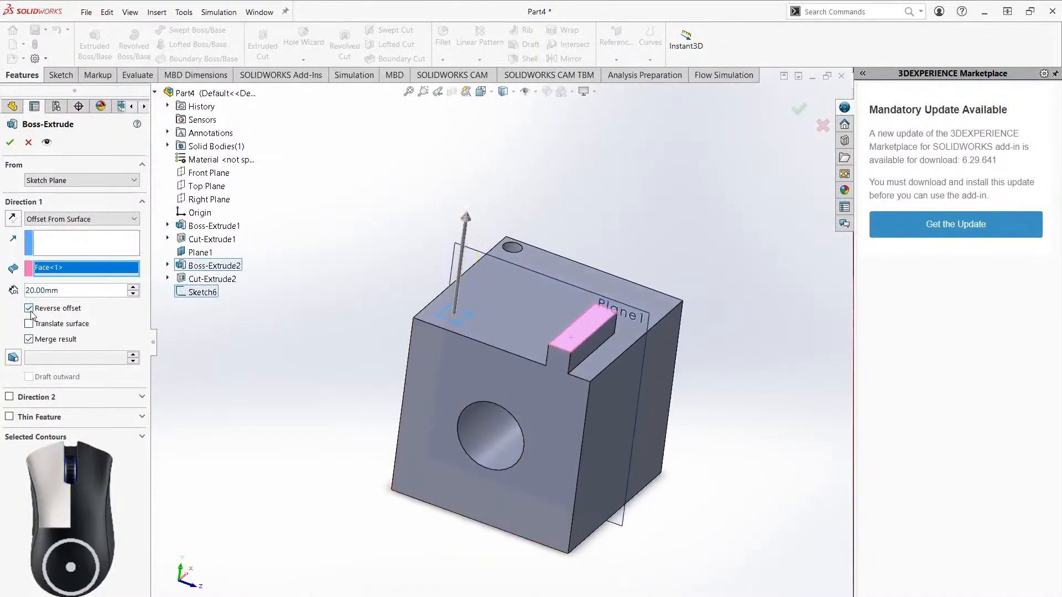
middle_click_drag(318, 376, 480, 305)
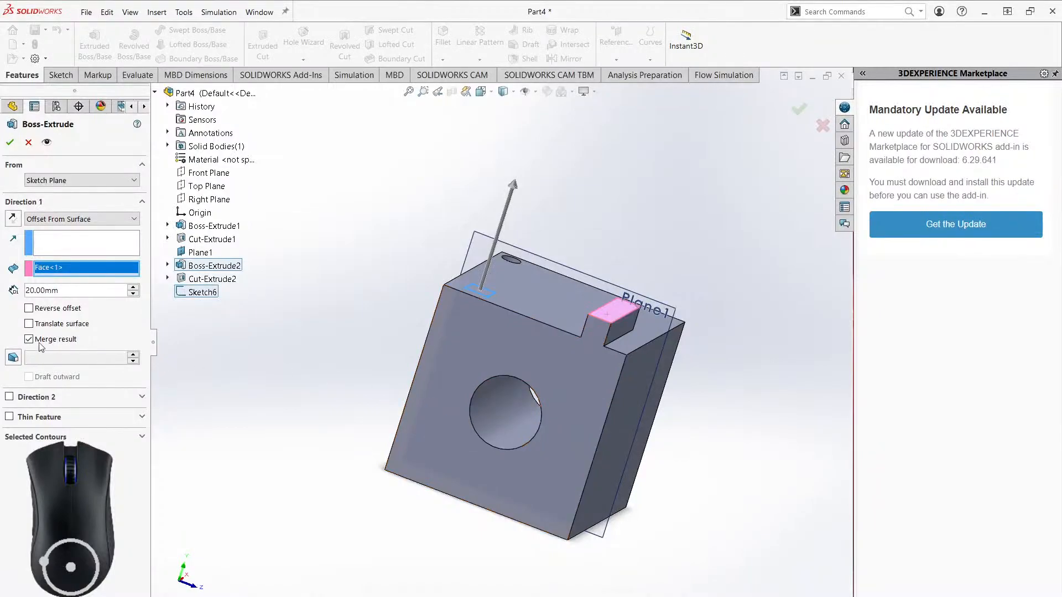
left_click(29, 309)
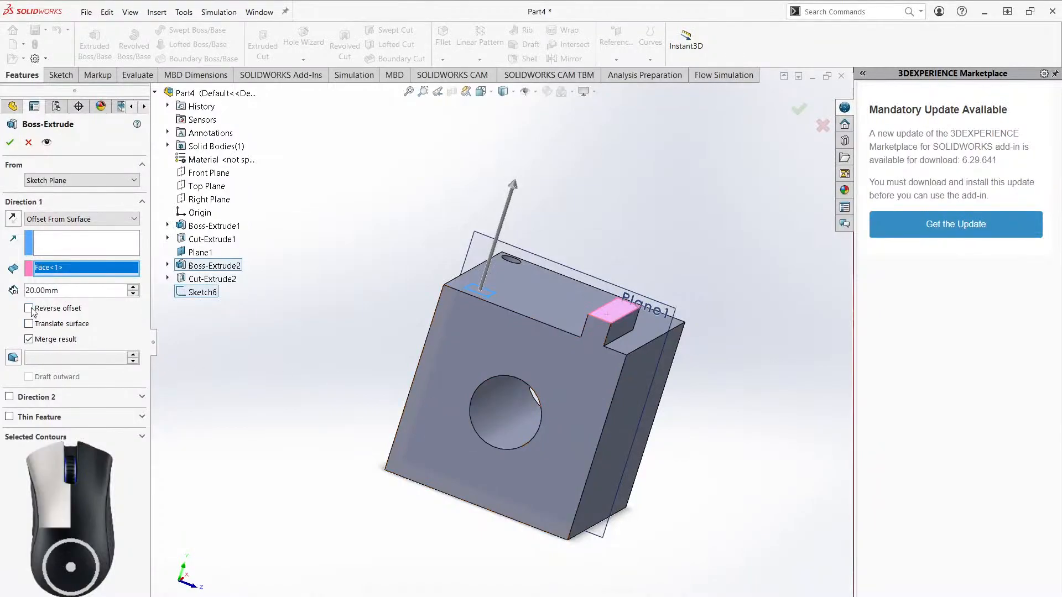
middle_click_drag(592, 316, 500, 273)
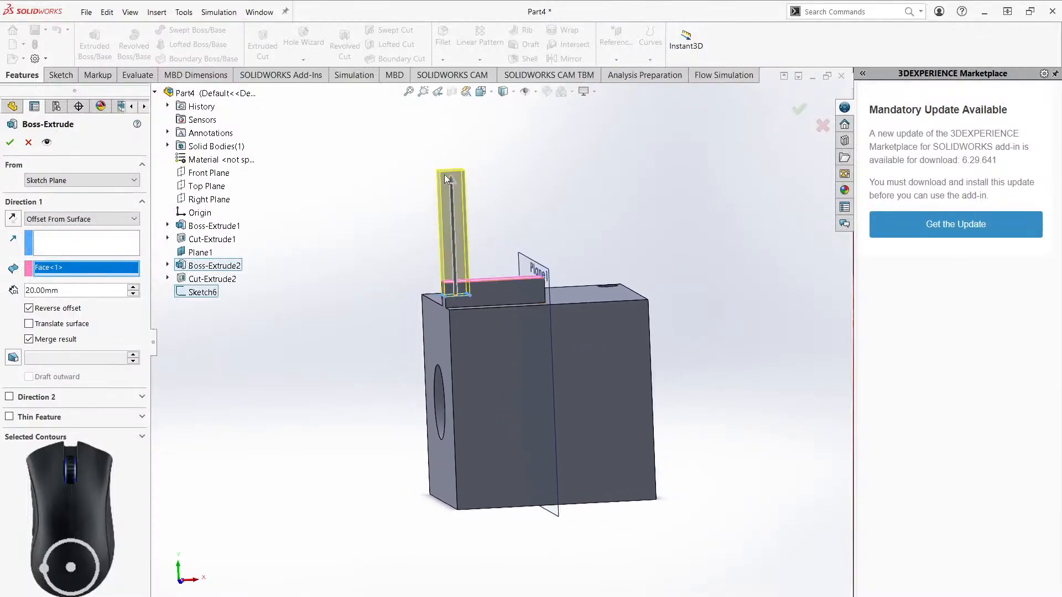
middle_click_drag(479, 179, 498, 304)
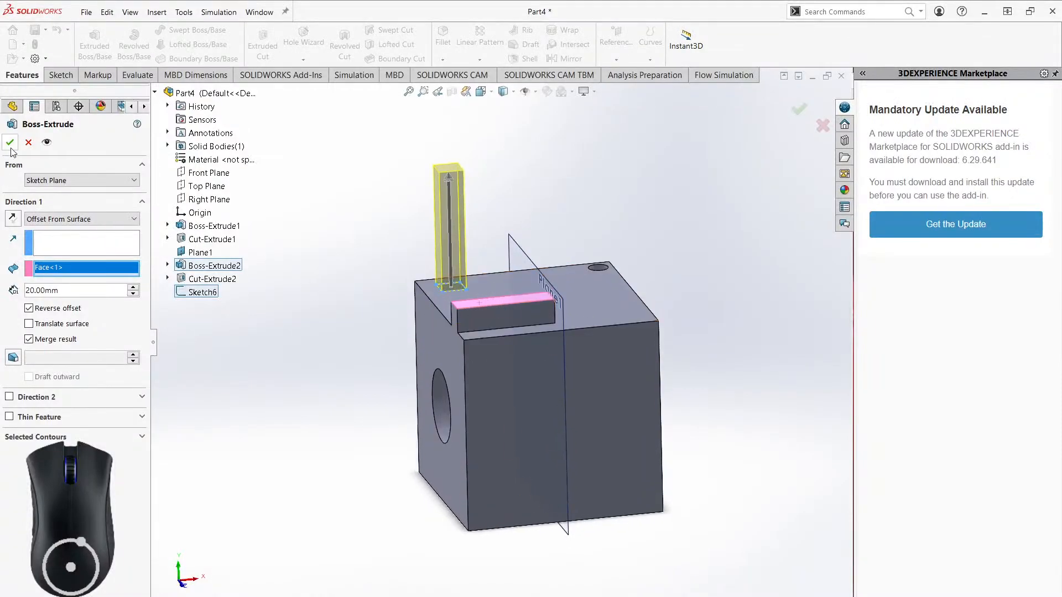
key("Return")
- Measure the distance between the bar's top face and the top face of the square boss
middle_click_drag(350, 264, 529, 340)
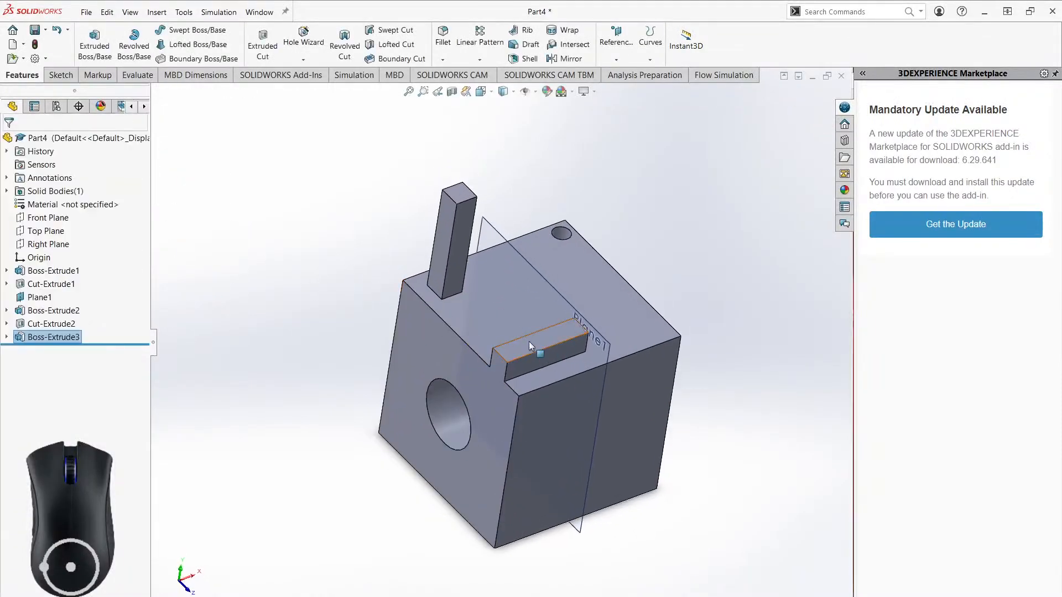
left_click(138, 75)
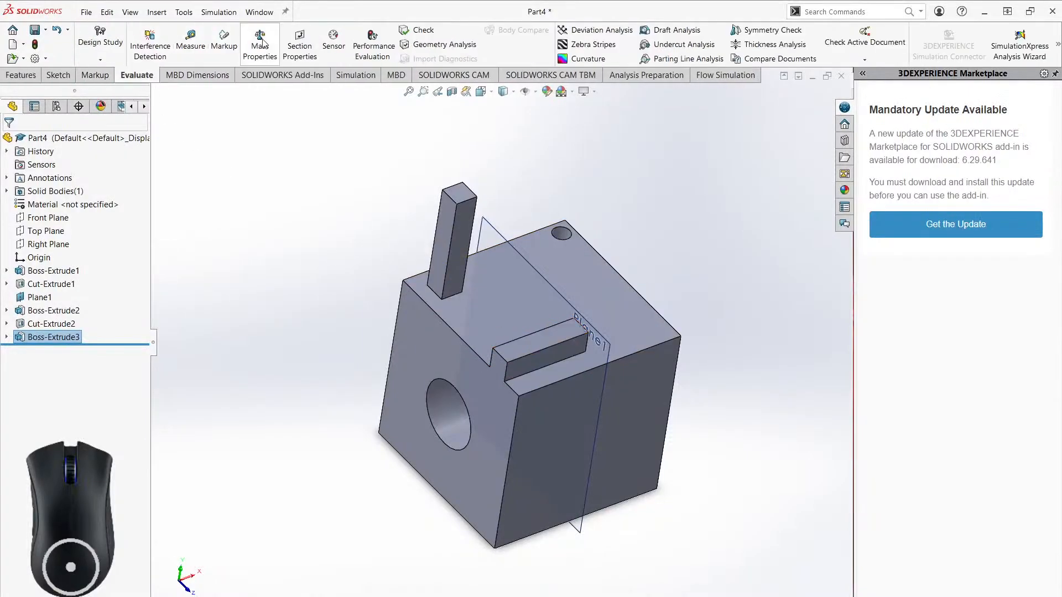
left_click(187, 44)
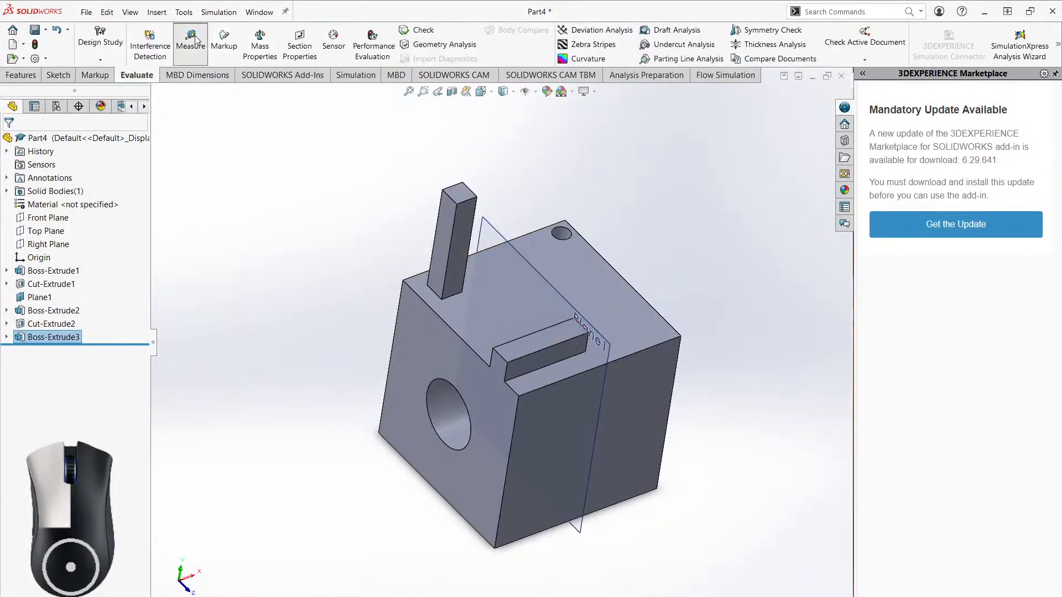
left_click(541, 338)
left_click(453, 188)
- Move the area and perimeter callout clear of the vertical distance callout, inspect the measurement from the side, and close the Measure tool
middle_click_drag(564, 318, 627, 307)
mouse_move(387, 243)
left_mouse_down()
mouse_move(392, 303)
mouse_move(293, 184)
mouse_move(390, 247)
left_mouse_up()
middle_click_drag(534, 327, 447, 184)
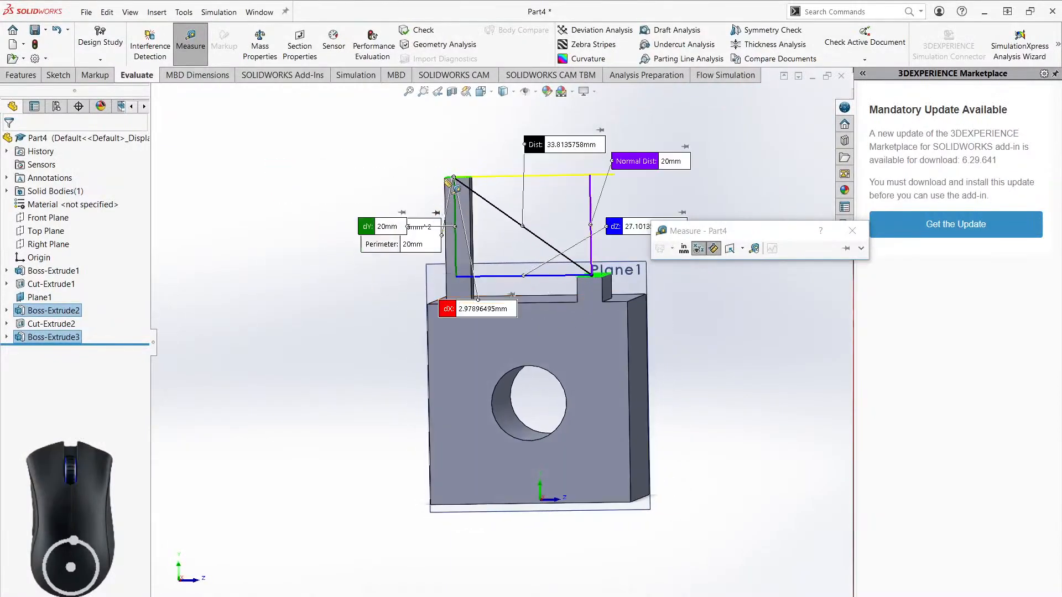
left_click_drag(367, 233, 344, 166)
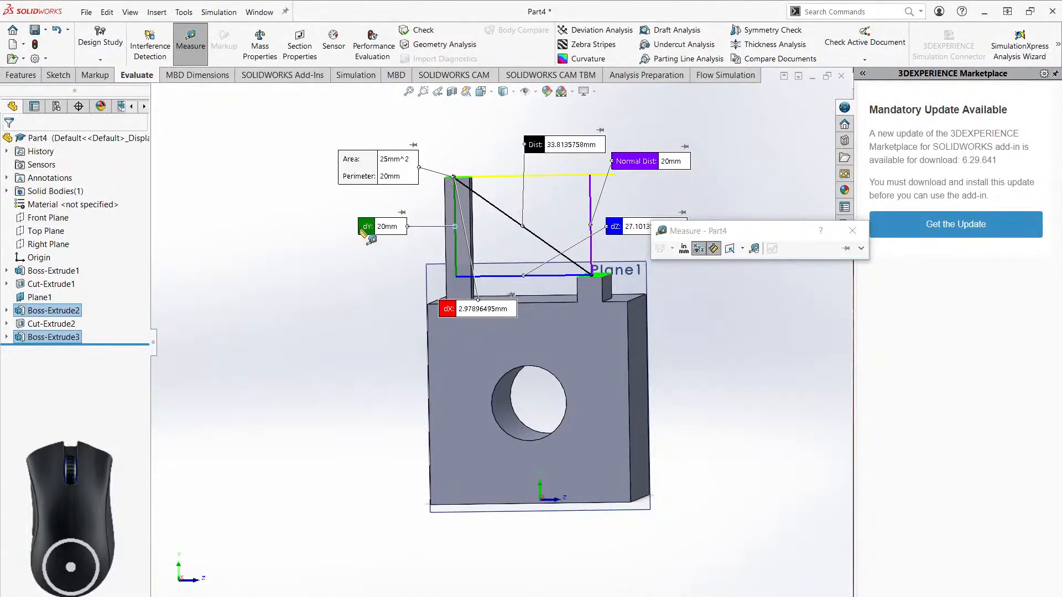
left_click(852, 230)
middle_click_drag(695, 245, 719, 247)
left_click(719, 247)
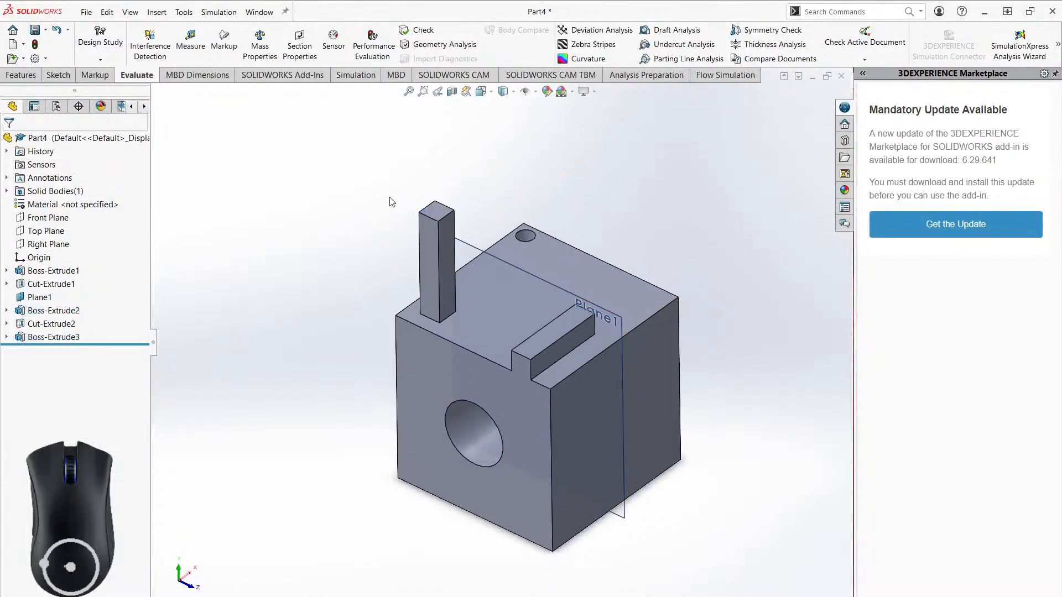
left_click(21, 76)
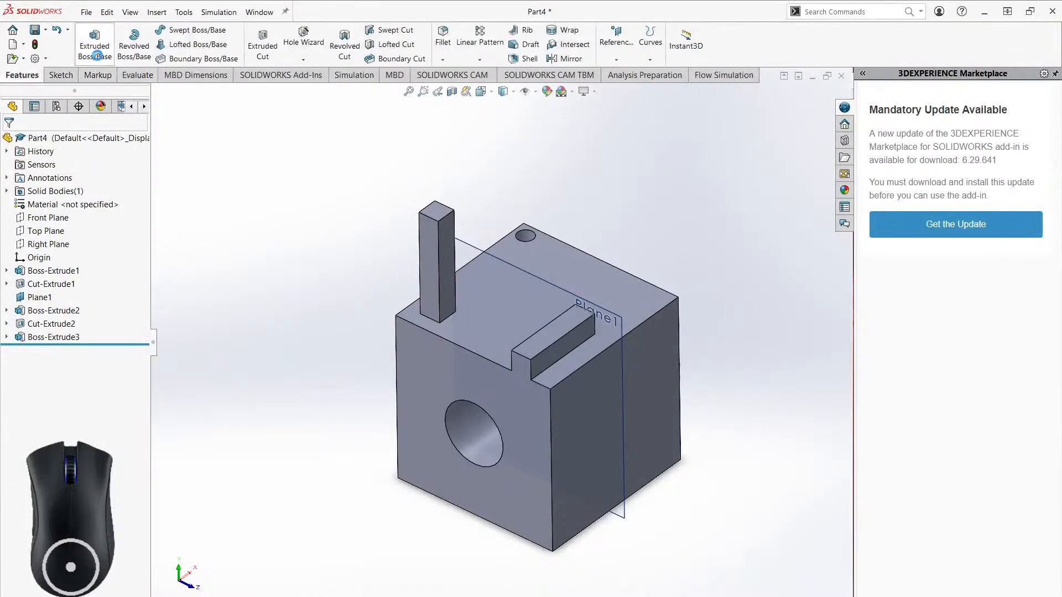
left_click(95, 45)
left_click(207, 310)
left_click(49, 218)
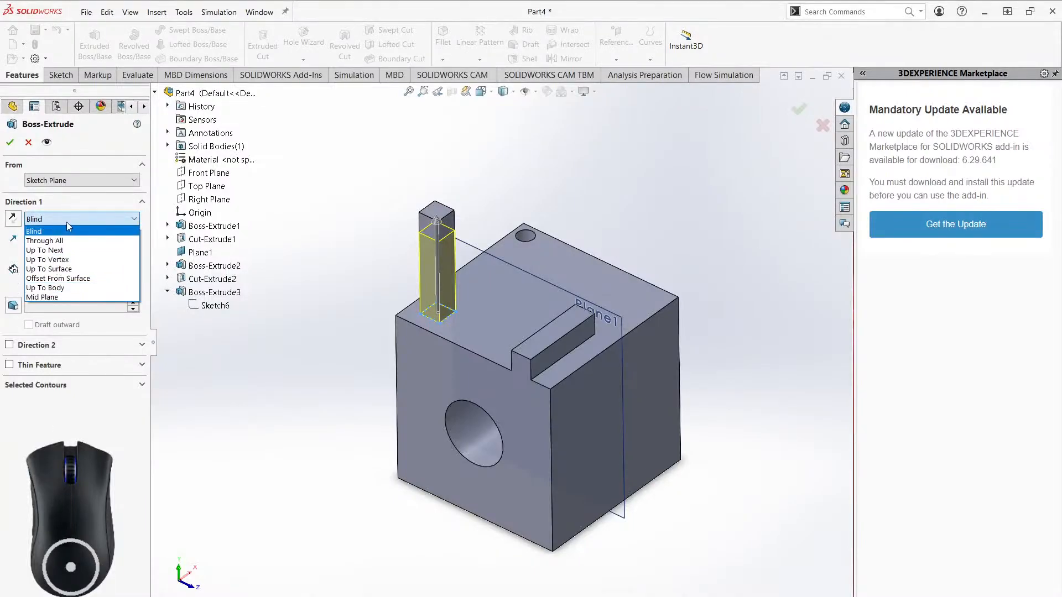
left_click(67, 222)
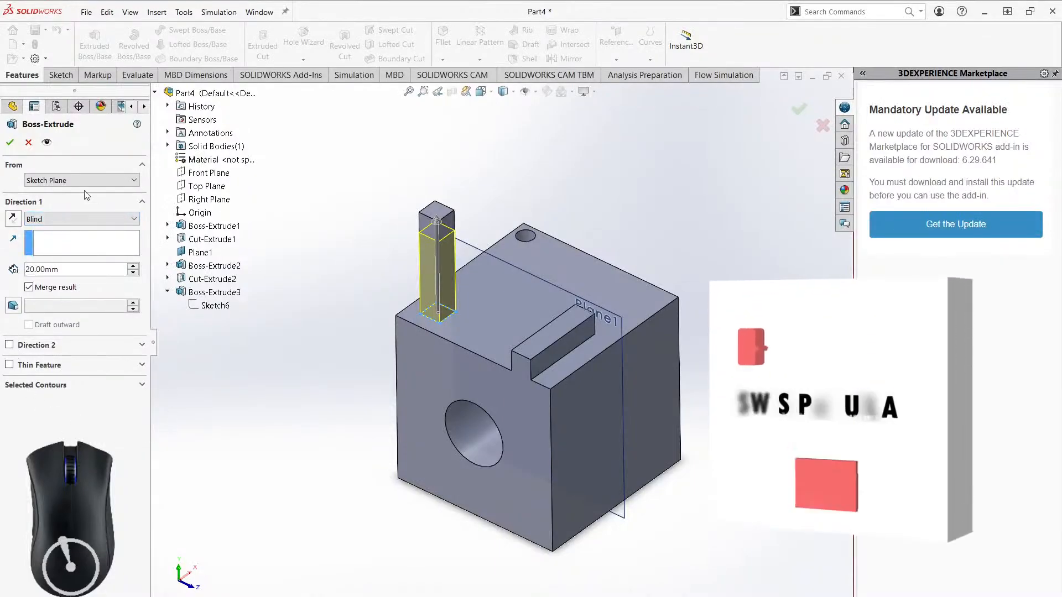
left_click(28, 143)
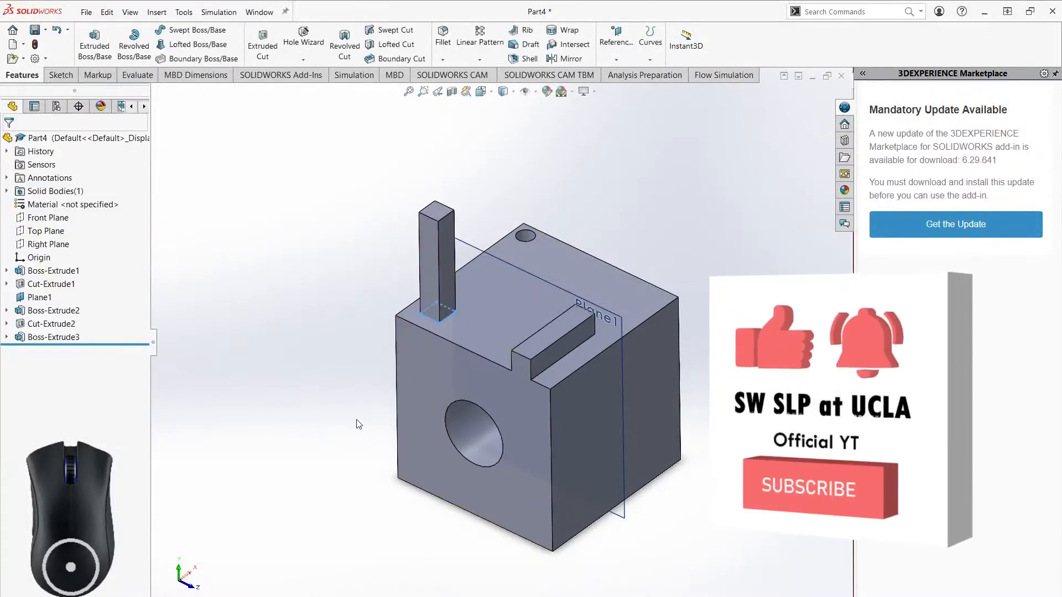